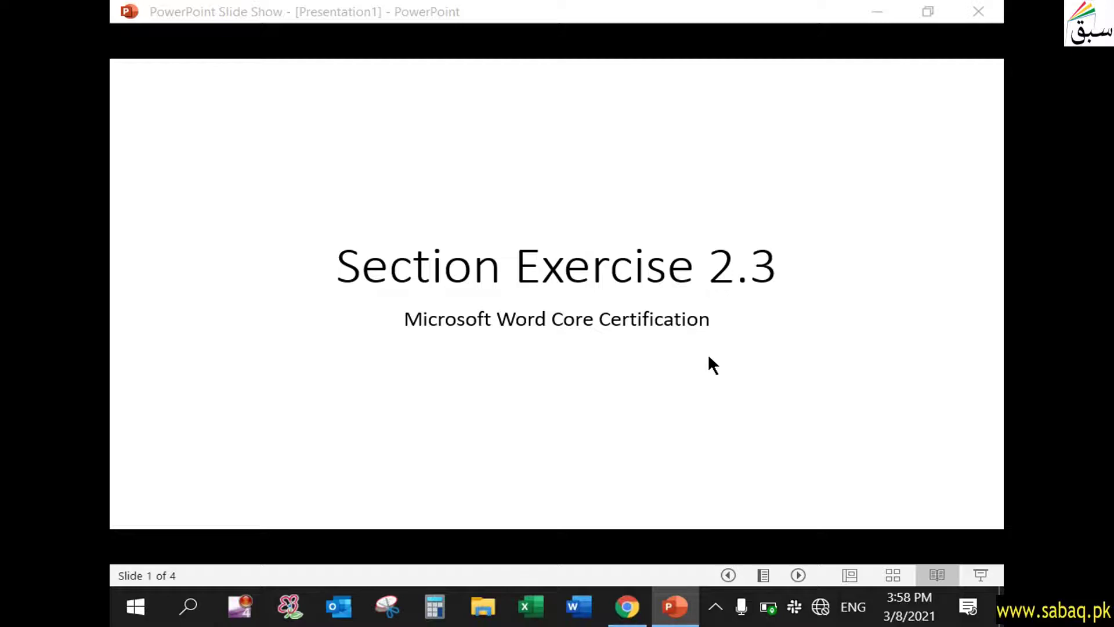
Advance the slide show to the Project 1 slide, then minimize it to reach the desktop
left_click(748, 349)
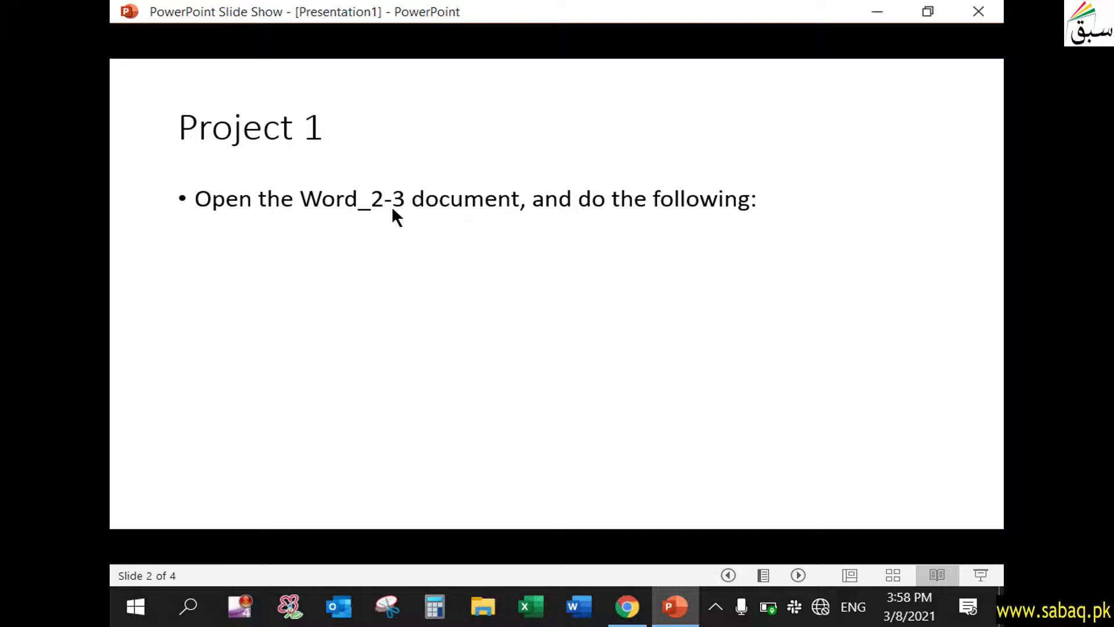
left_click(892, 11)
Open Word_2-3.docx from the MOSWord2016 > Objective2 folder
double_click(347, 138)
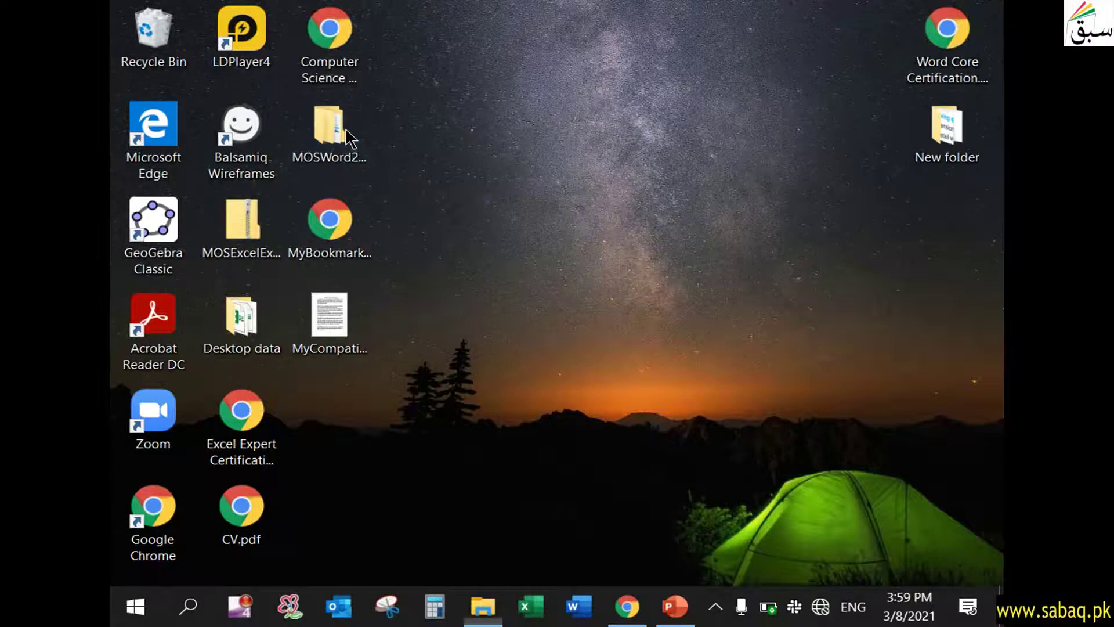
double_click(509, 150)
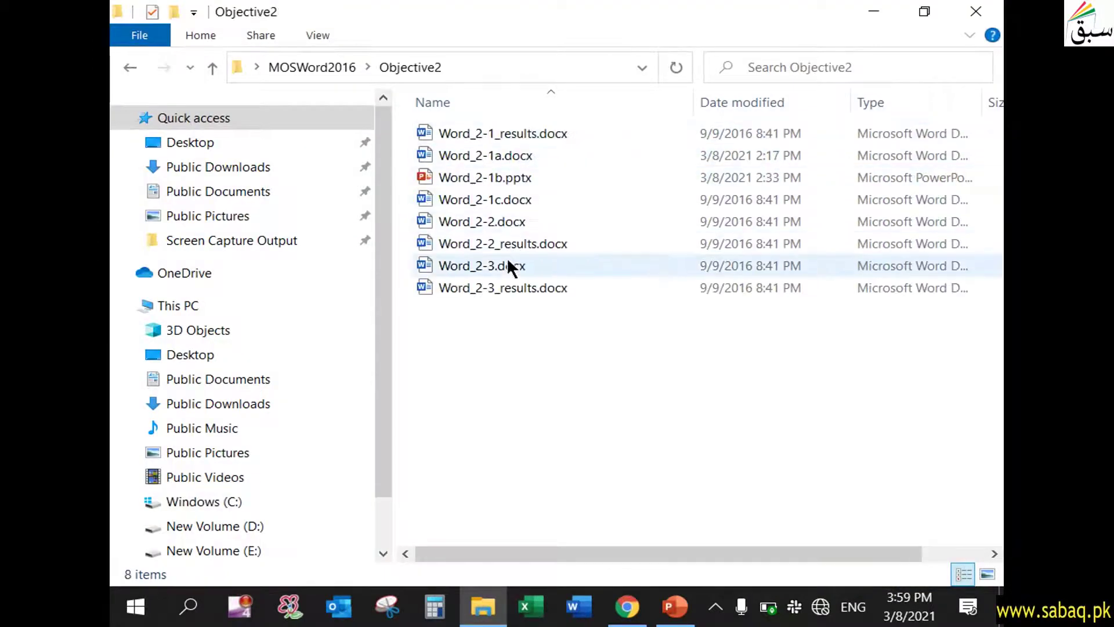
double_click(512, 263)
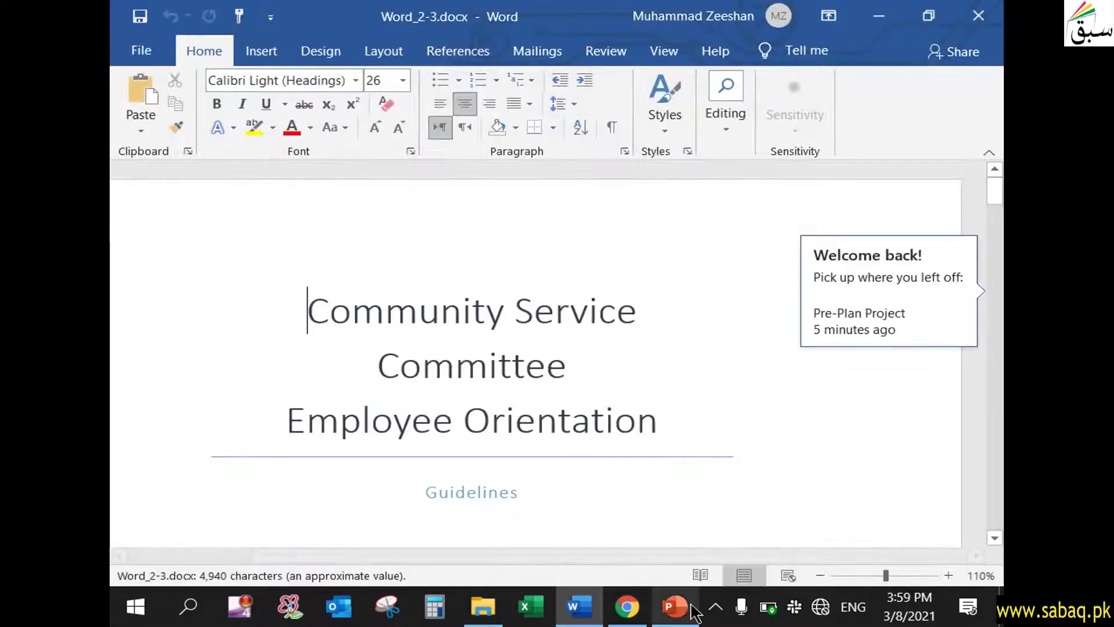
Read the Task 1 instructions on the slide show, then return to Word
left_click(675, 606)
left_click(611, 451)
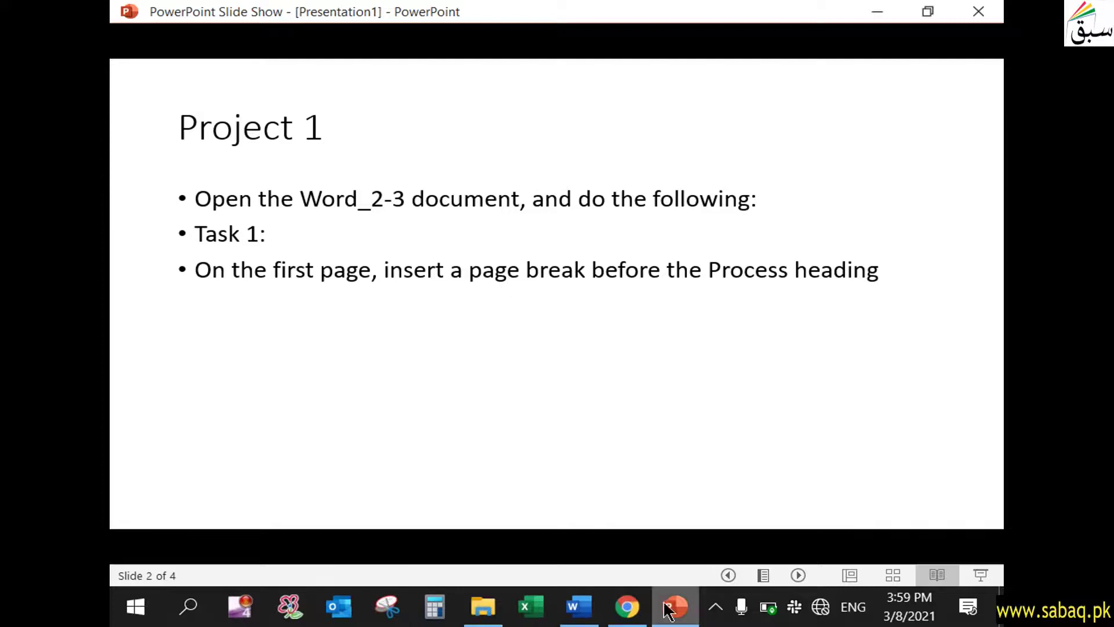
left_click(577, 611)
Place the insertion point before the Process heading on page 1
scroll(282, 450, "down", 1)
scroll(282, 449, "down", 2)
scroll(283, 449, "down", 3)
scroll(282, 450, "down", 2)
mouse_move(247, 325)
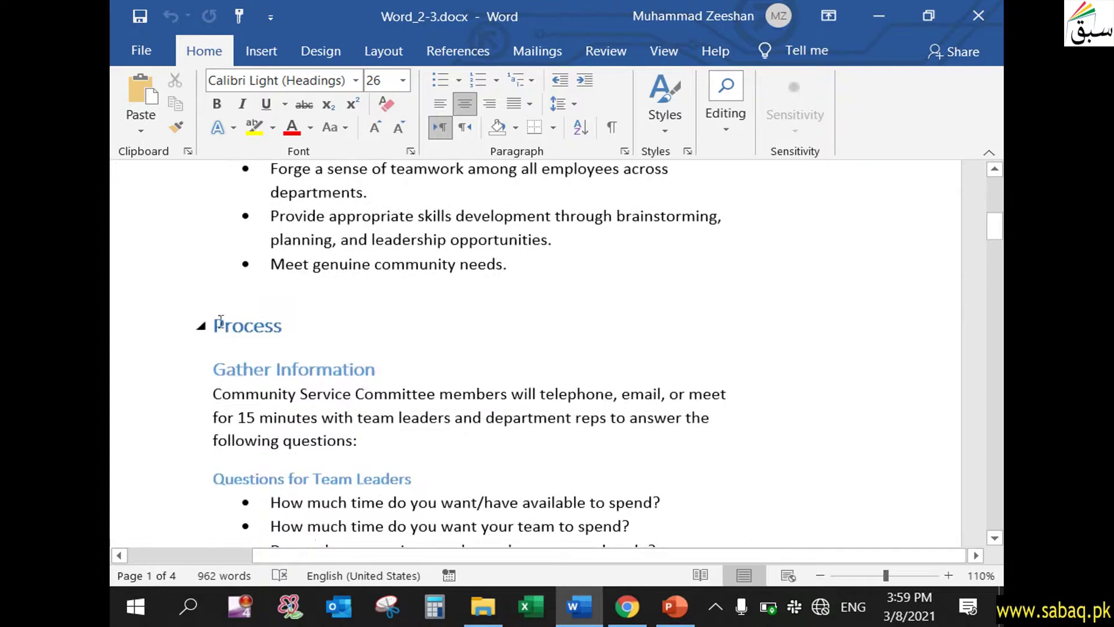
left_click(213, 325)
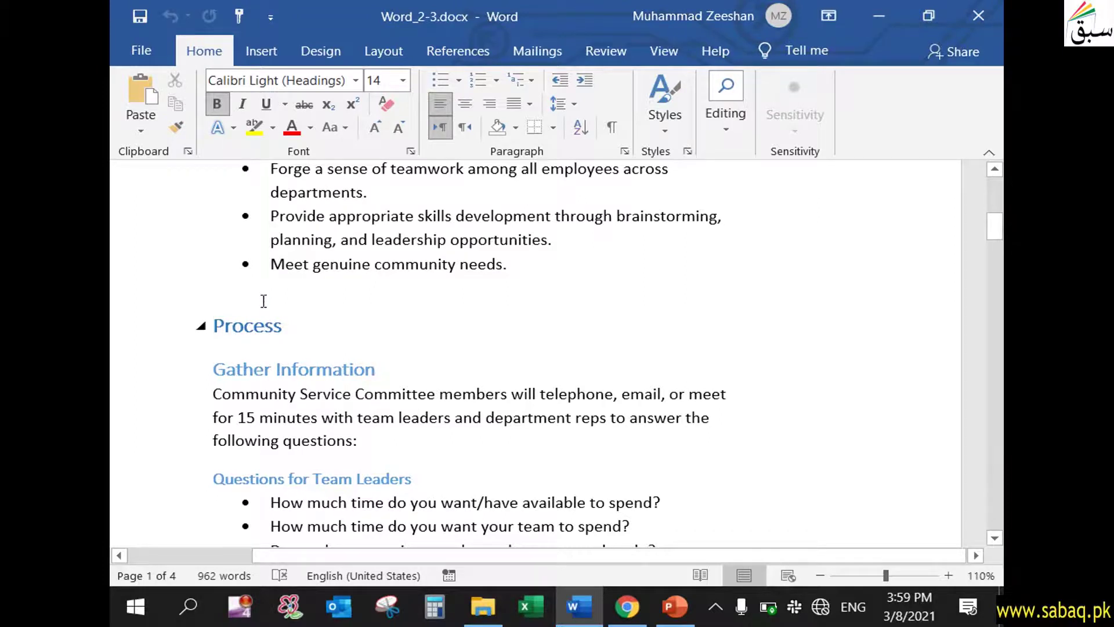
left_click(262, 56)
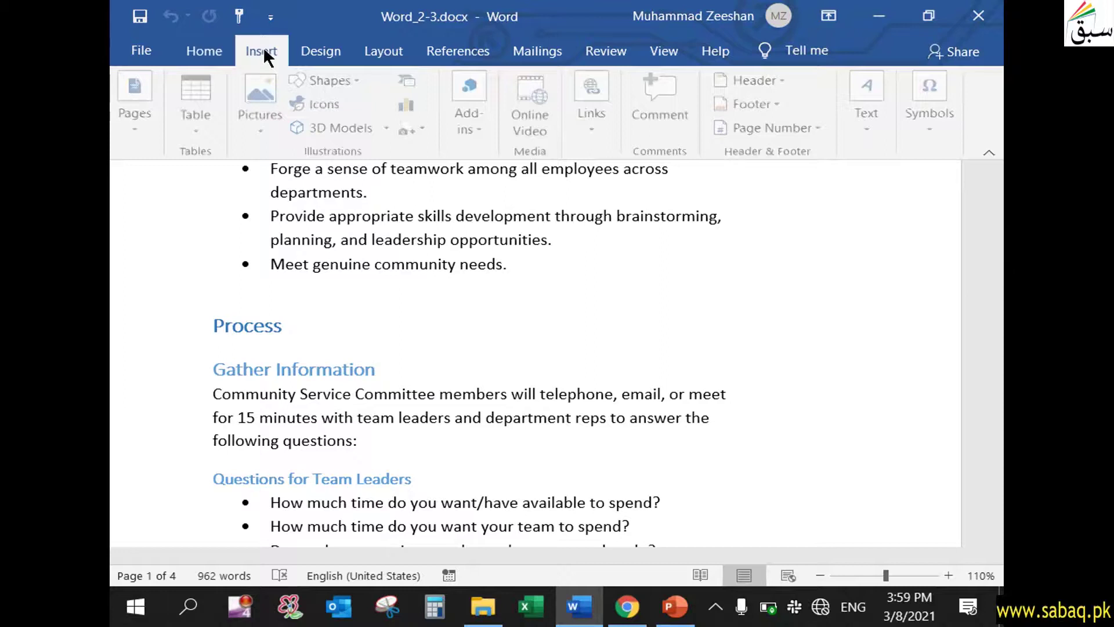
Insert a page break before the Process heading so it starts page 2
left_click(141, 118)
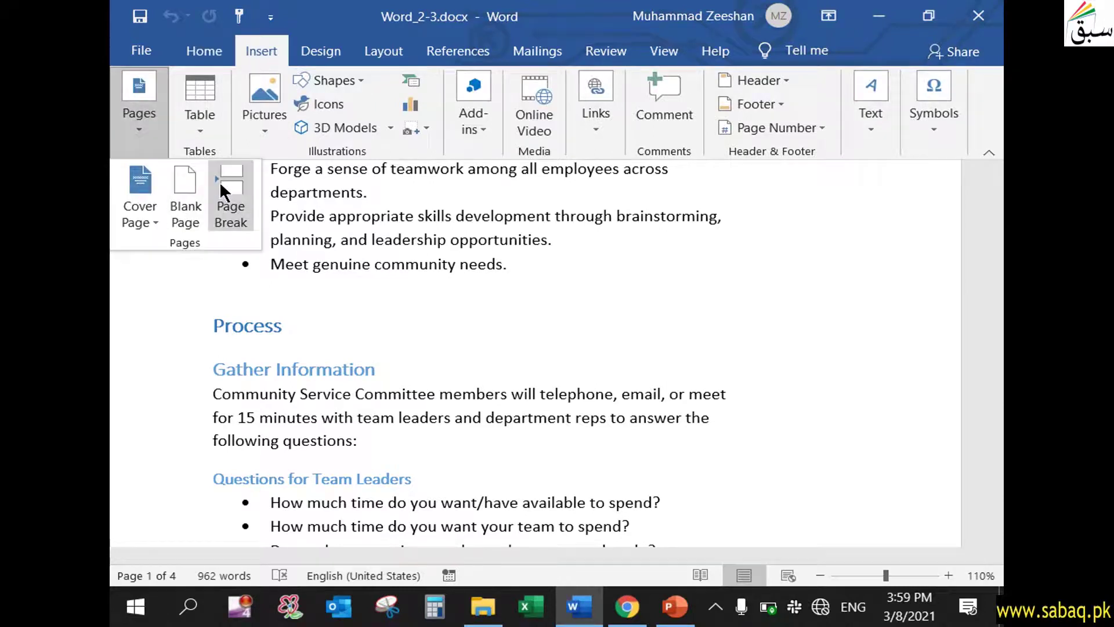
left_click(229, 192)
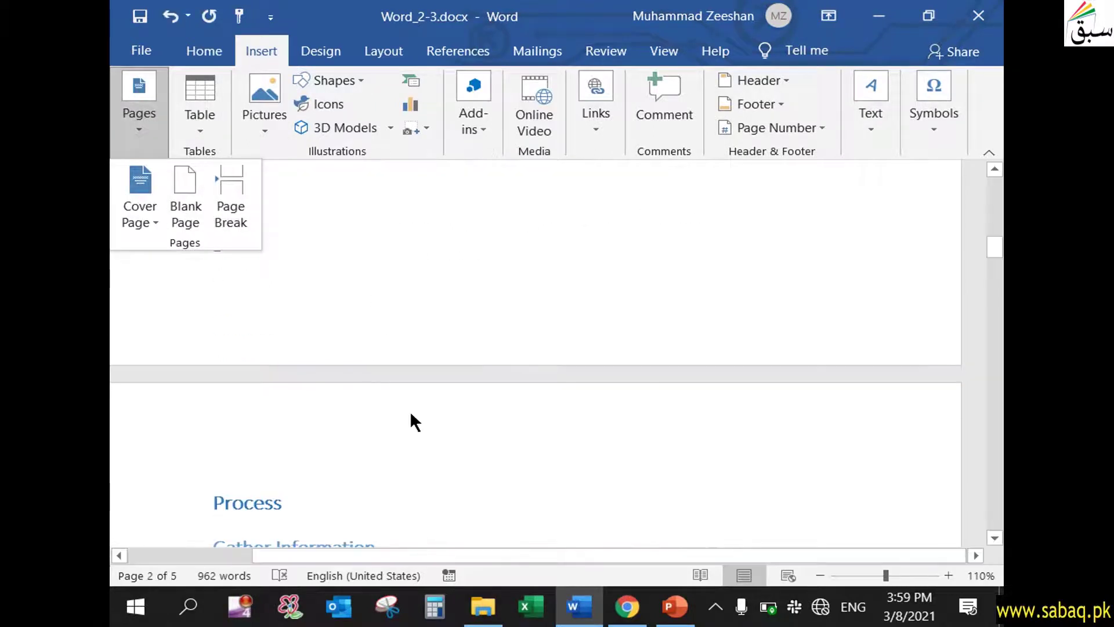
scroll(410, 416, "up", 5)
left_click(241, 328)
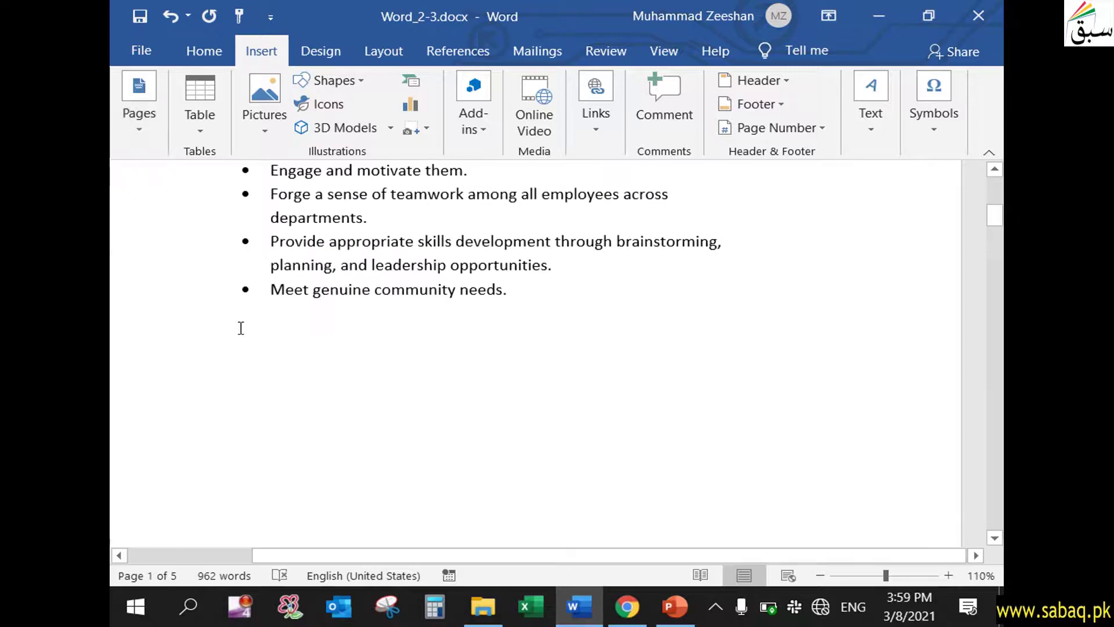
Scroll down to check the Process heading now on page 2
scroll(240, 342, "down", 3)
scroll(241, 346, "down", 3)
scroll(237, 349, "down", 2)
scroll(237, 348, "down", 3)
scroll(237, 349, "down", 2)
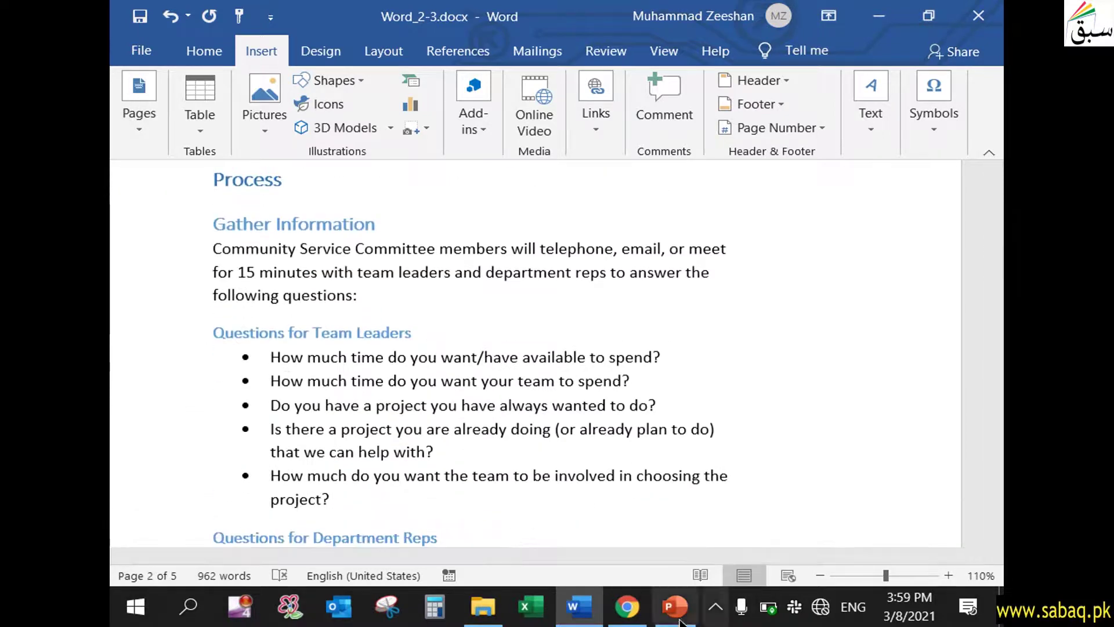
left_click(675, 607)
left_click(674, 607)
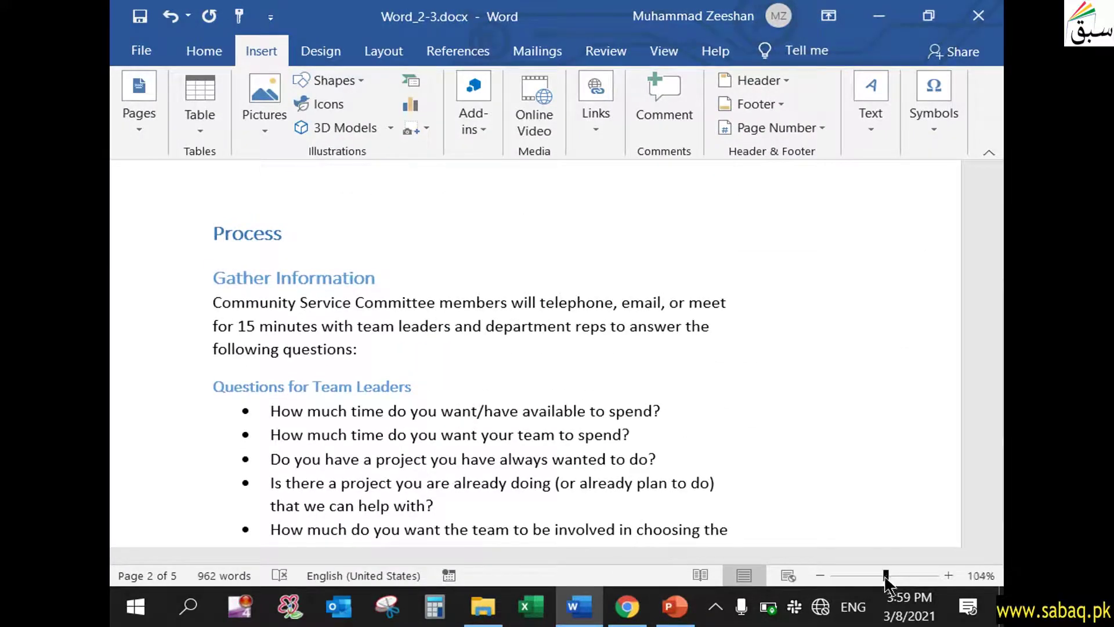
Zoom out to view the page break, then zoom back in to about 93%
left_click_drag(886, 576, 867, 576)
scroll(818, 470, "up", 7)
scroll(823, 459, "up", 3)
scroll(824, 459, "down", 1)
scroll(827, 481, "down", 3)
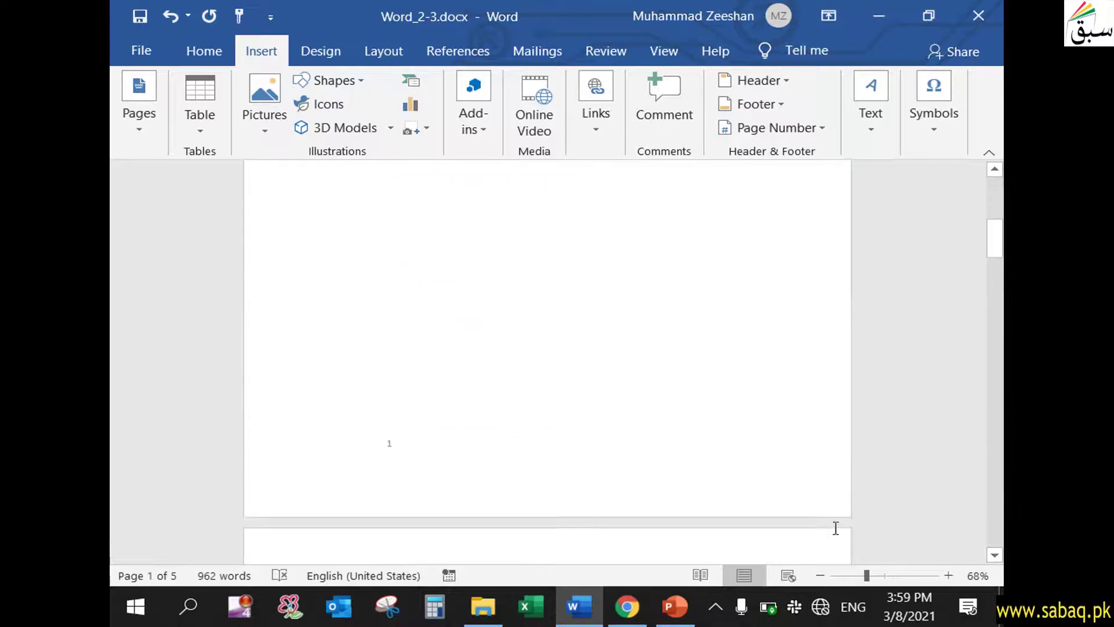
scroll(828, 498, "down", 2)
left_click_drag(868, 576, 883, 576)
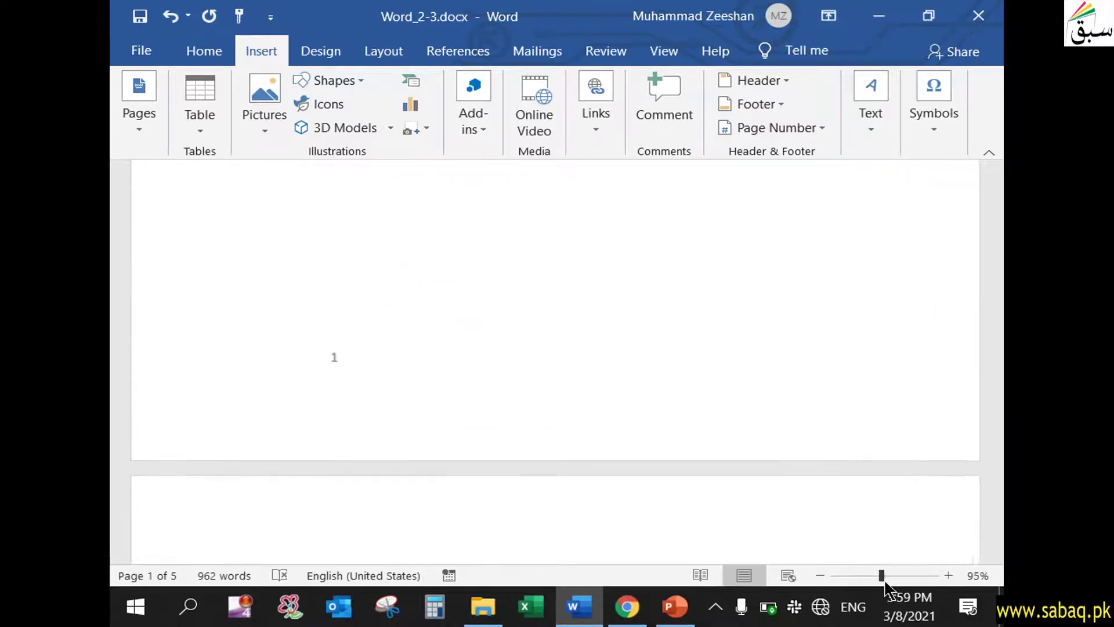
left_click_drag(998, 247, 997, 174)
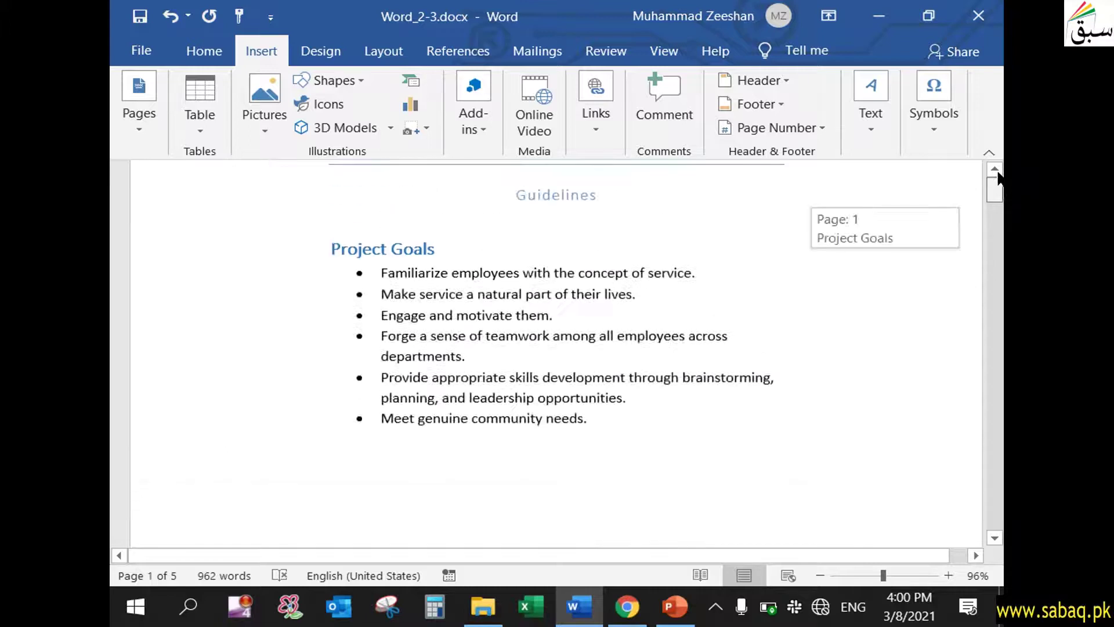
left_click(679, 608)
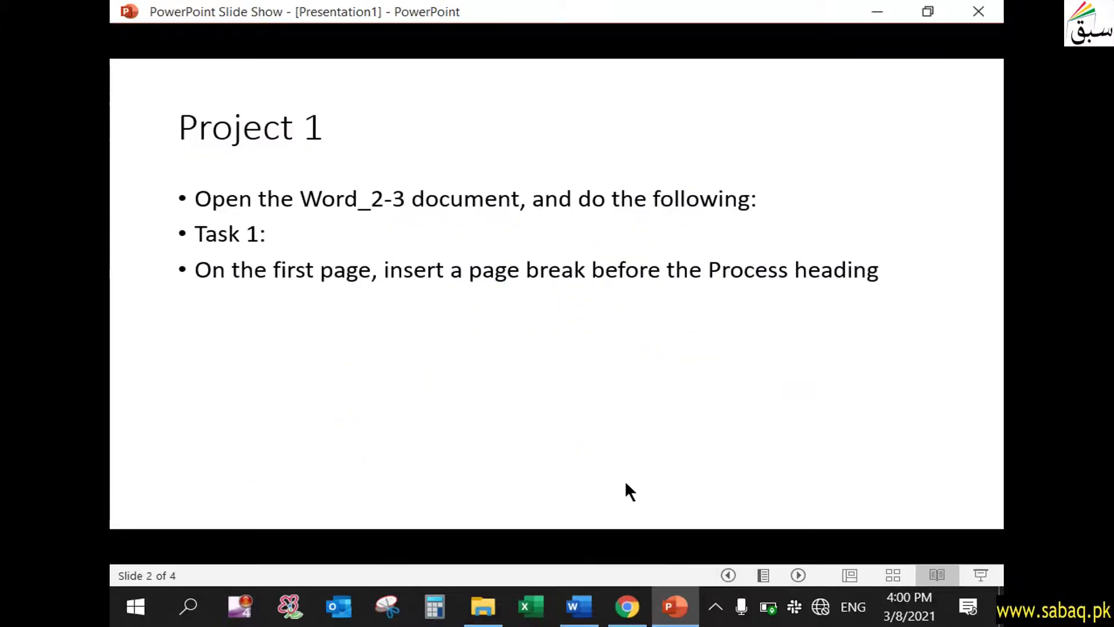
Read the Task 2 instructions on keeping Pre-Plan Project together, then return to Word
left_click(625, 480)
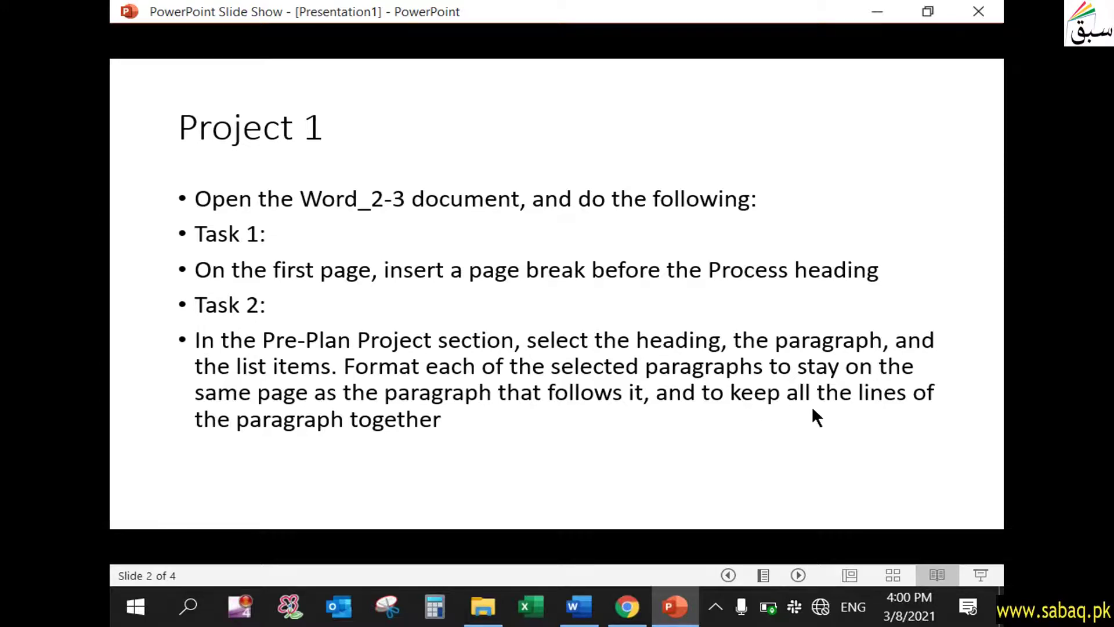
left_click(676, 606)
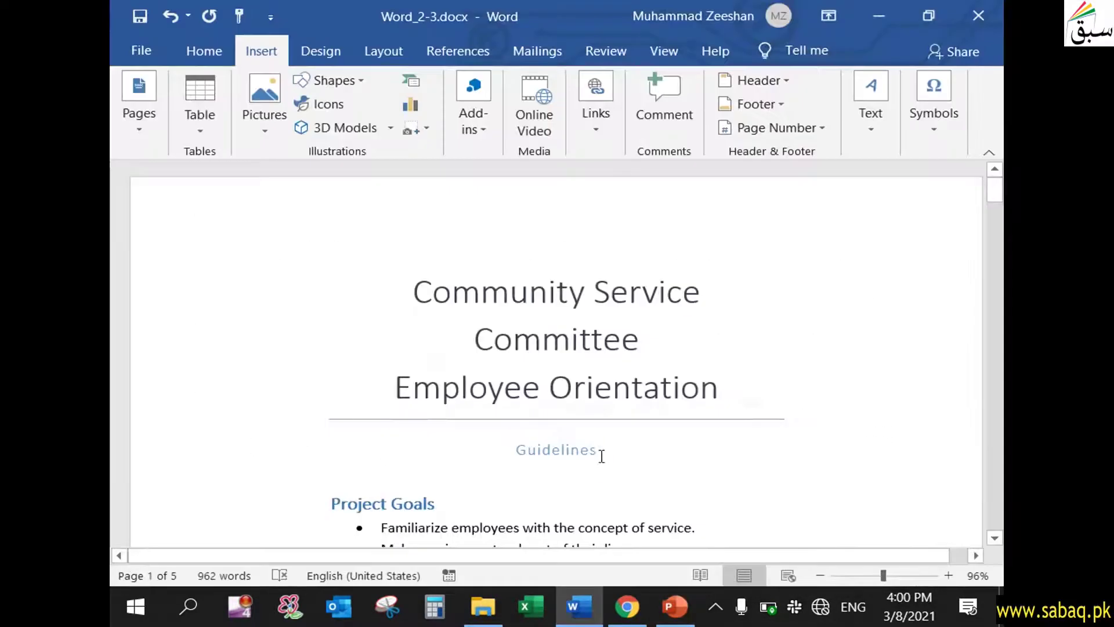
scroll(601, 455, "down", 4)
Scroll to the Pre-Plan Project section at the bottom of page 2
scroll(602, 455, "down", 4)
scroll(602, 456, "down", 4)
scroll(602, 459, "down", 5)
scroll(602, 462, "down", 6)
scroll(601, 463, "down", 6)
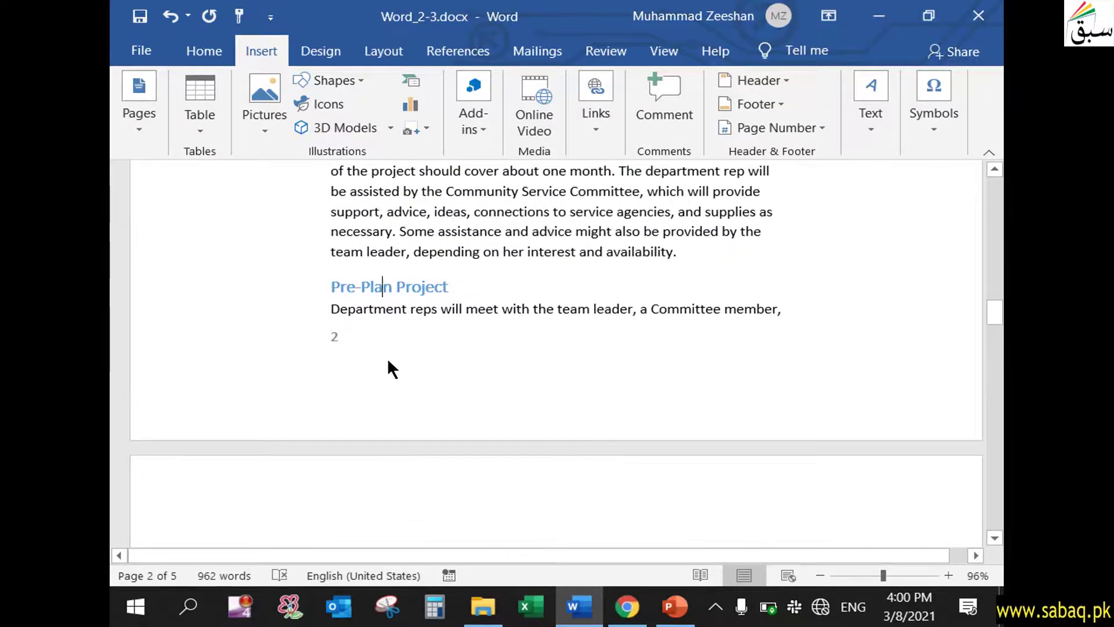
scroll(388, 358, "down", 2)
scroll(387, 358, "down", 3)
scroll(390, 360, "up", 4)
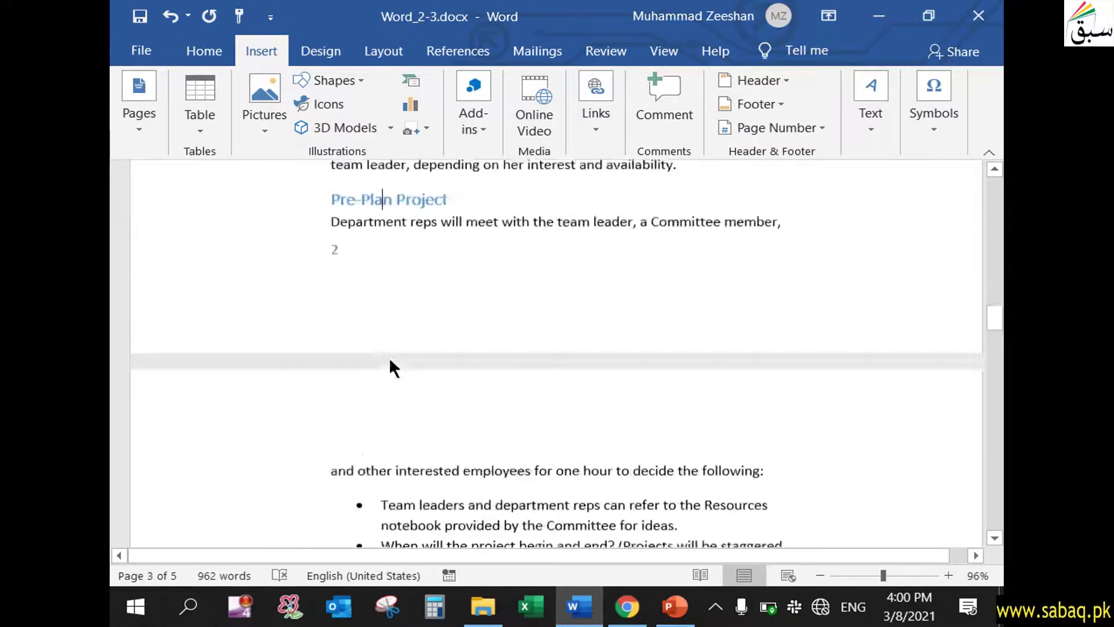
scroll(372, 290, "up", 1)
Select the Pre-Plan Project heading, its paragraph and all its bullet items
mouse_move(332, 235)
left_mouse_down()
mouse_move(406, 280)
mouse_move(706, 405)
mouse_move(705, 510)
mouse_move(609, 294)
mouse_move(455, 322)
left_mouse_up()
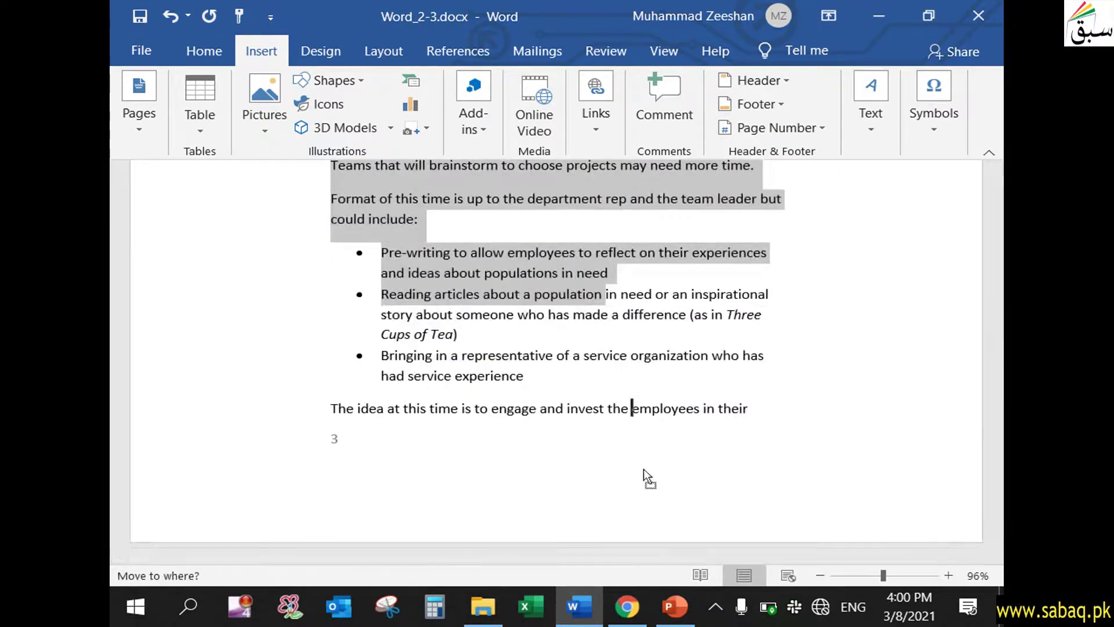
mouse_move(542, 351)
left_mouse_down()
mouse_move(561, 266)
mouse_move(595, 242)
left_mouse_up()
scroll(493, 283, "up", 10)
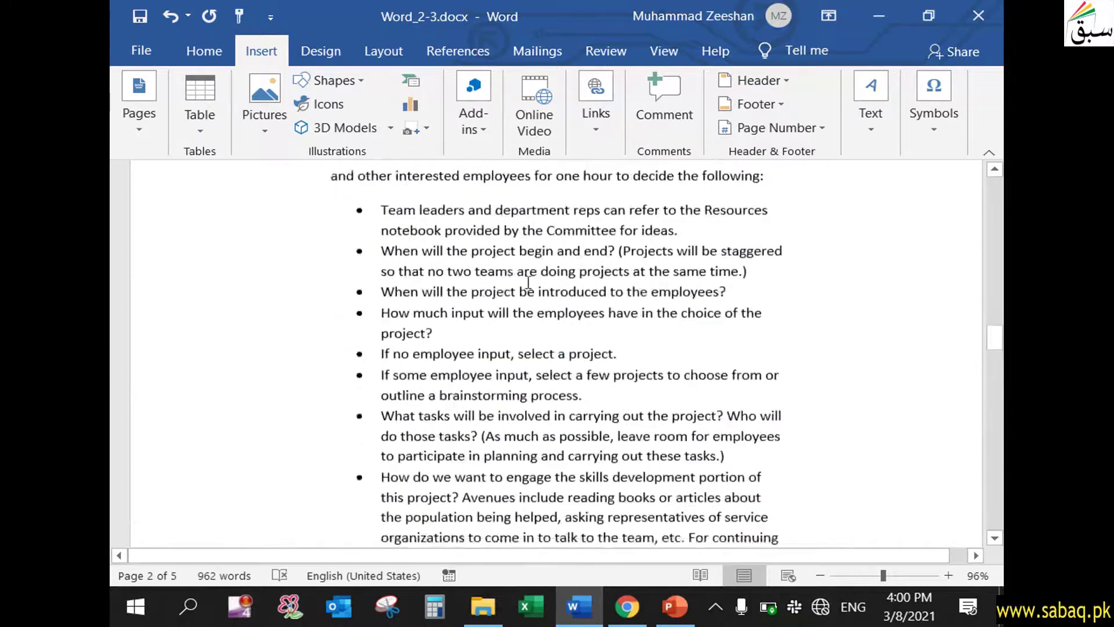
scroll(494, 284, "up", 3)
scroll(480, 286, "up", 2)
left_click_drag(330, 286, 509, 338)
scroll(658, 374, "up", 4)
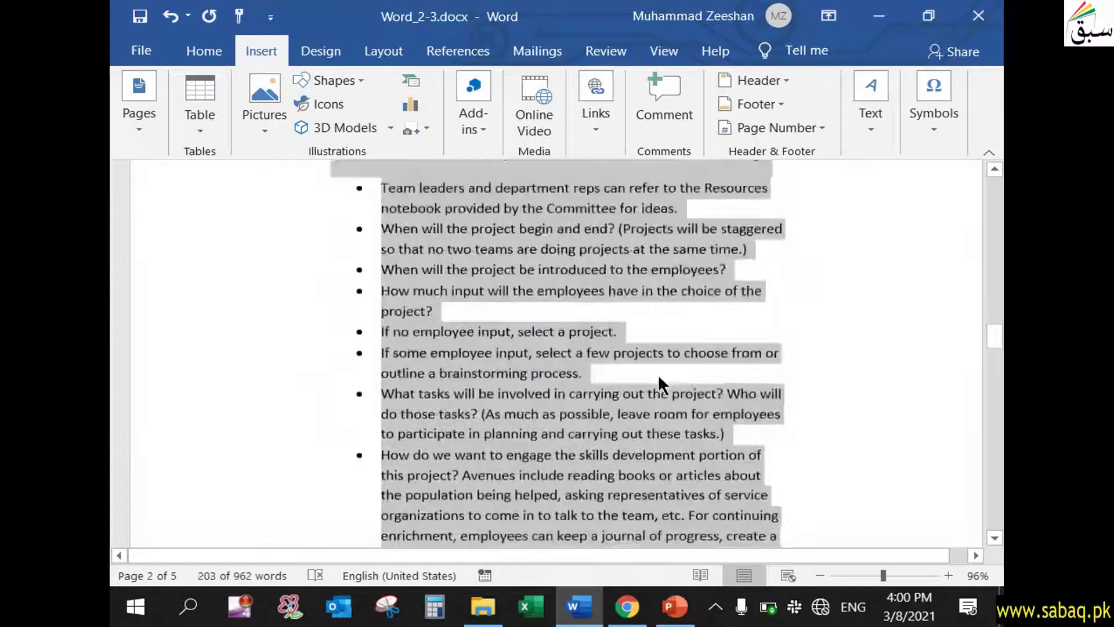
scroll(658, 374, "up", 4)
scroll(657, 373, "up", 1)
left_click(200, 52)
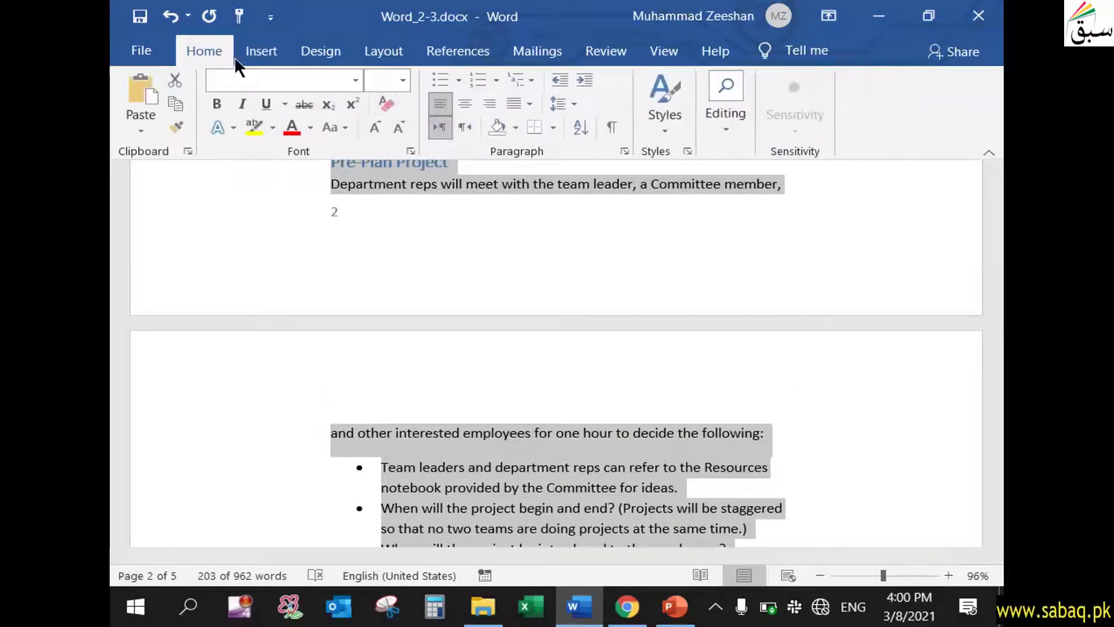
Turn on Keep lines together and Widow/Orphan control for the selected section
left_click(624, 151)
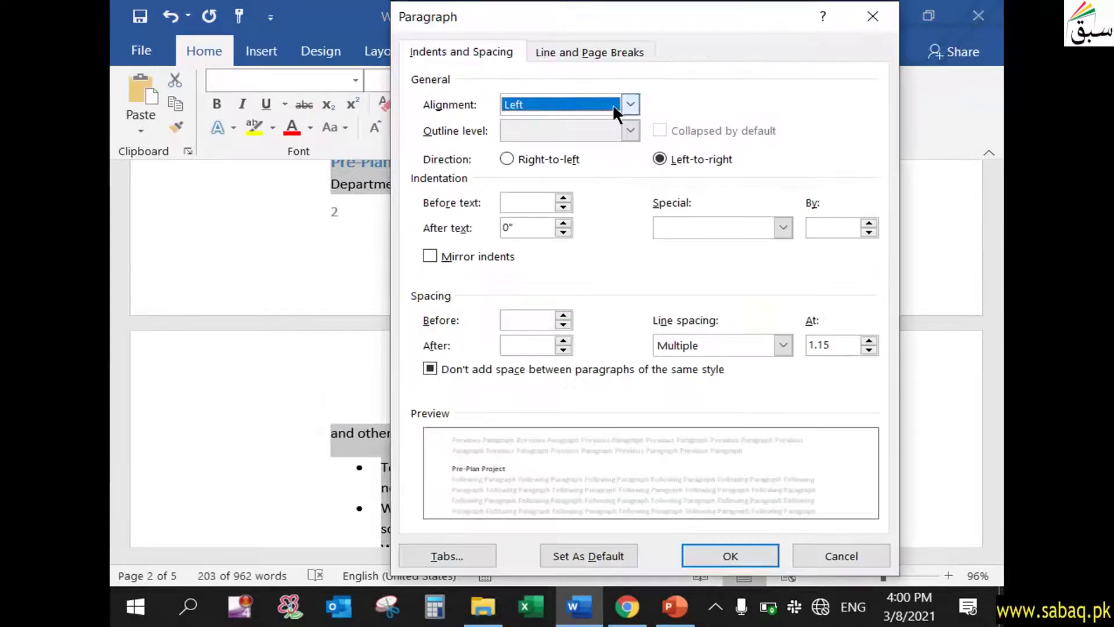
left_click(610, 61)
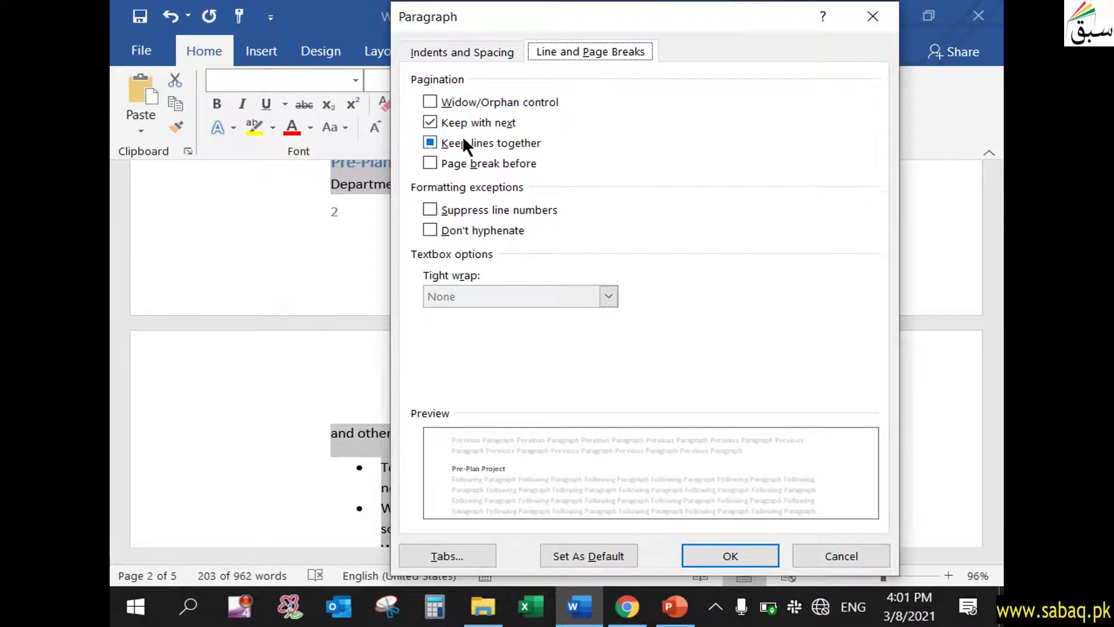
left_click(430, 143)
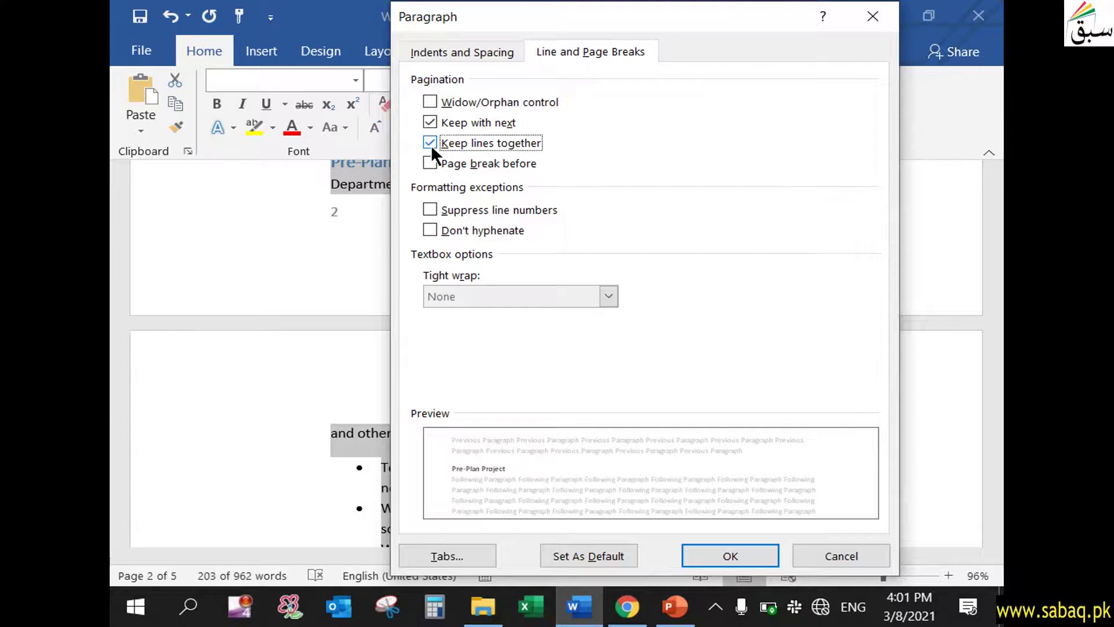
left_click(431, 100)
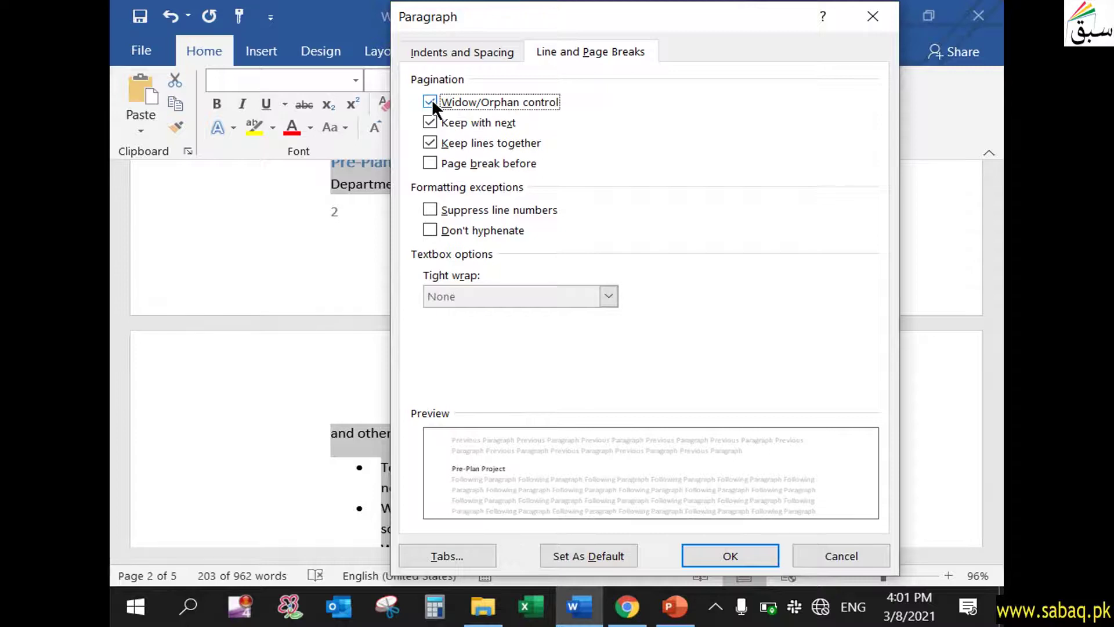
left_click(730, 556)
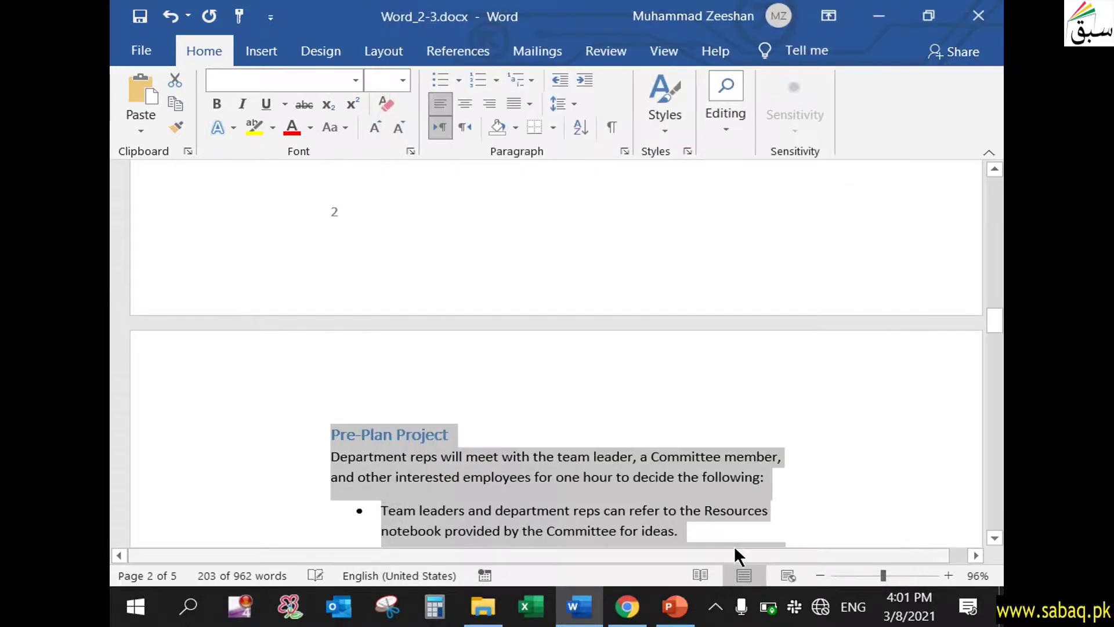
Confirm the Pre-Plan Project section now sits together on page 3
left_click(678, 459)
scroll(661, 466, "up", 5)
scroll(654, 475, "down", 8)
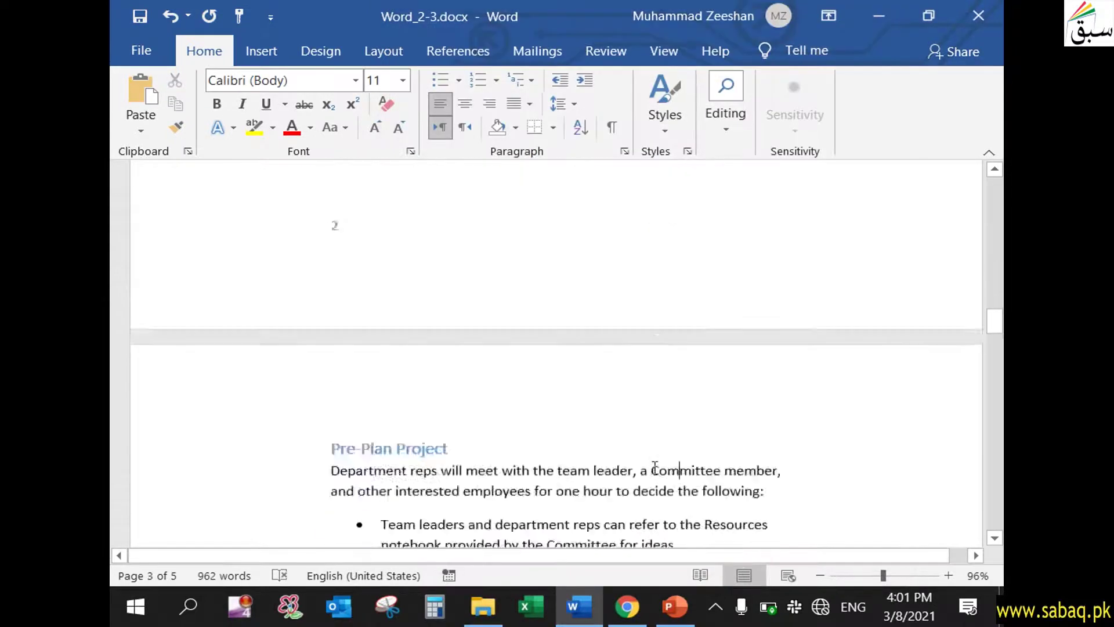
scroll(355, 320, "down", 3)
scroll(356, 320, "down", 2)
scroll(356, 318, "down", 2)
scroll(357, 317, "up", 3)
scroll(357, 317, "up", 3)
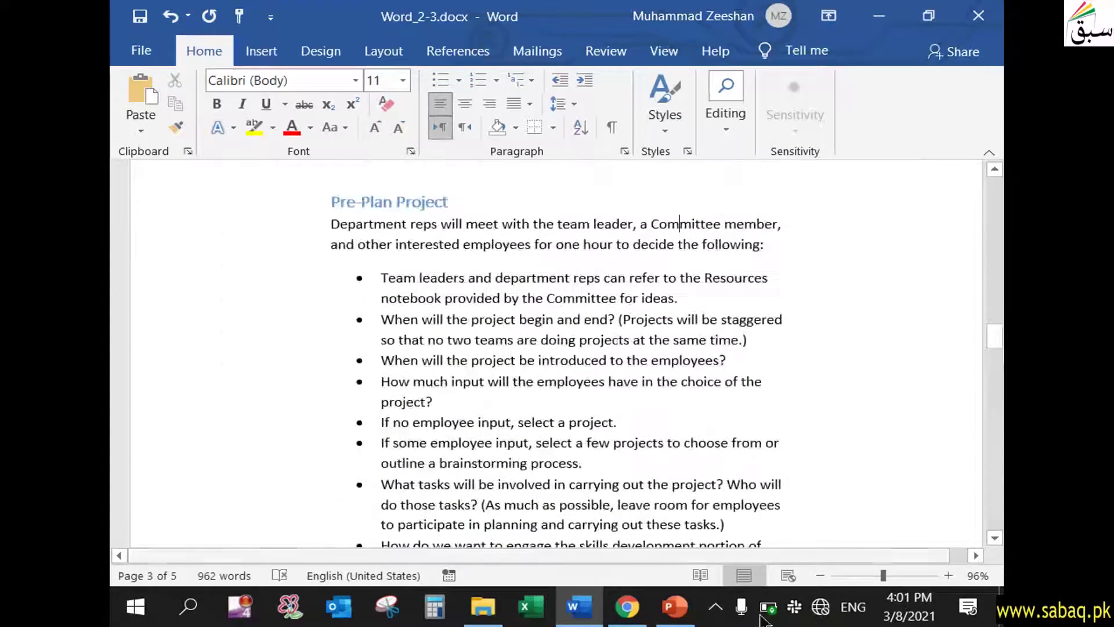
left_click(689, 614)
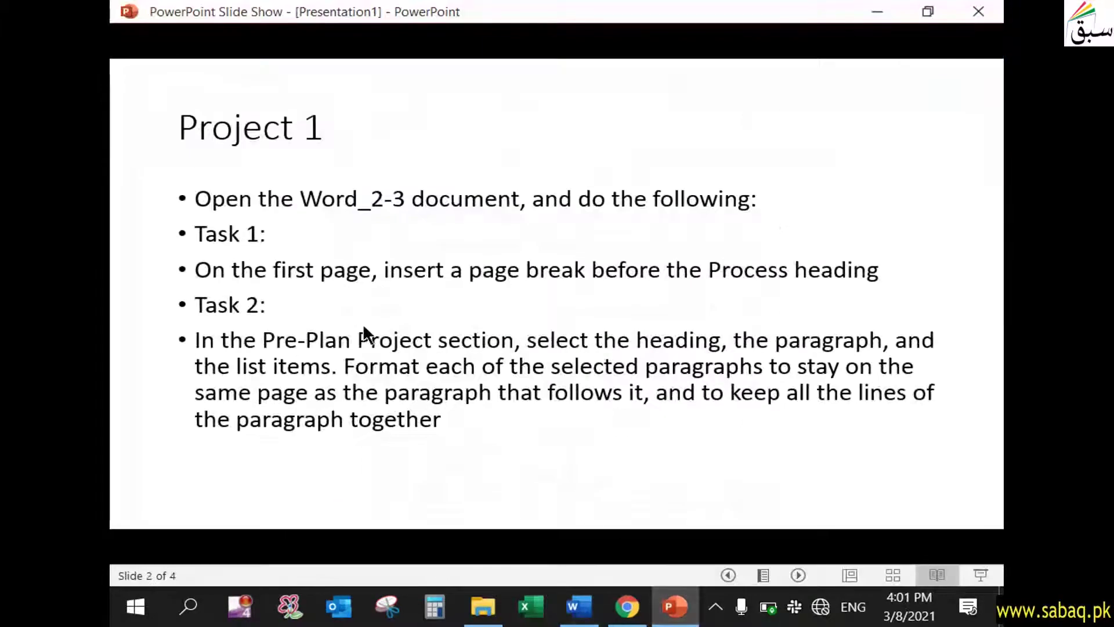
Read the Task 3 slide, then switch back to Word
left_click(463, 396)
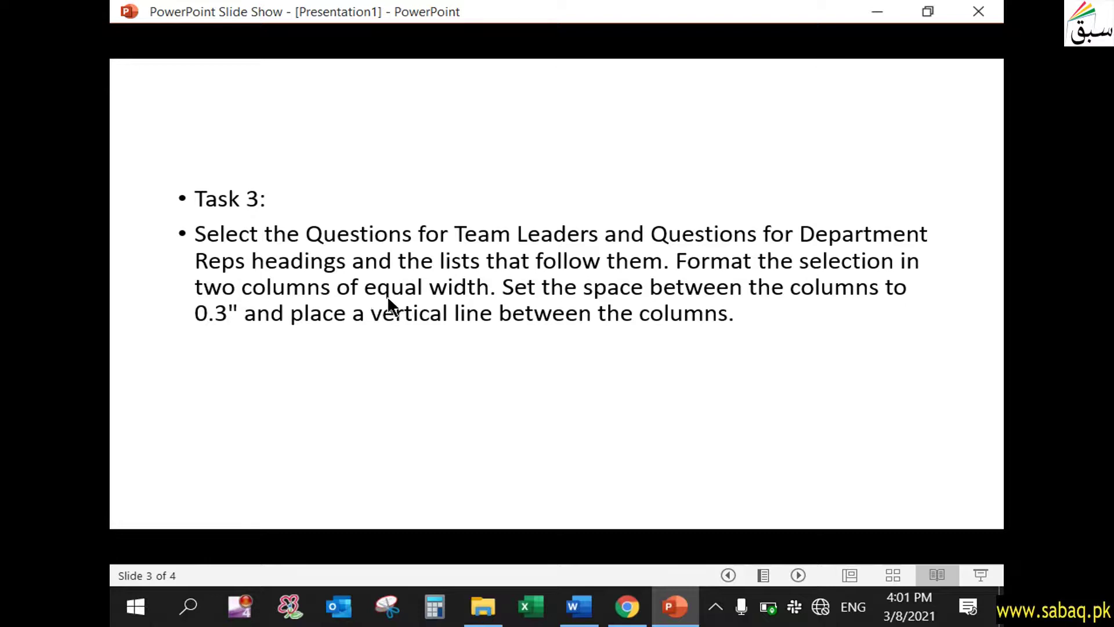
left_click(673, 607)
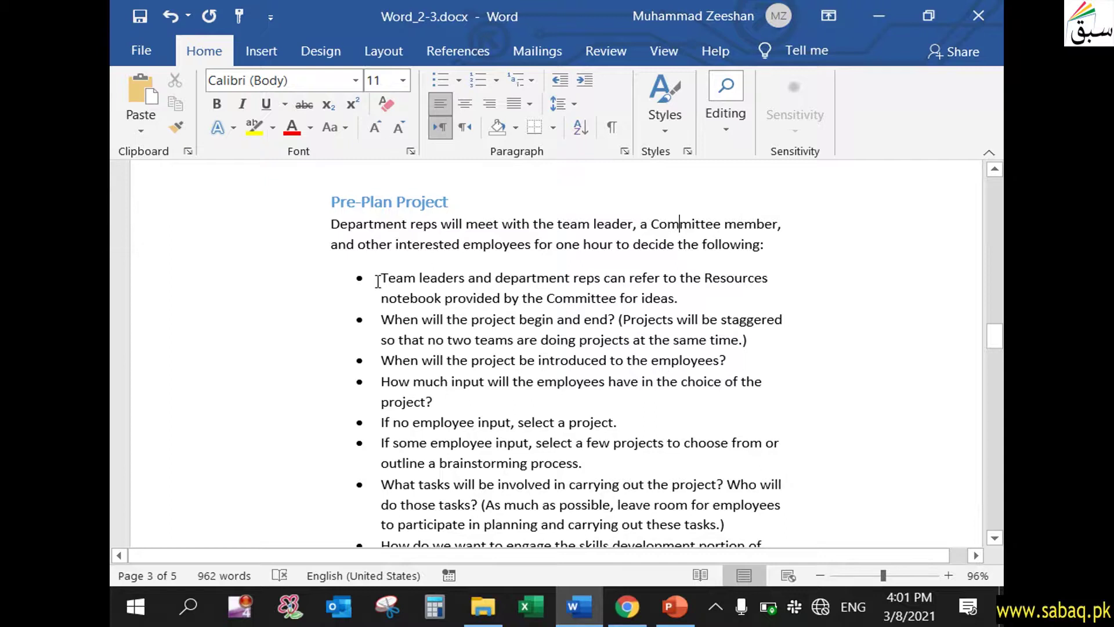
Insert a Blank Page at the Pre-Plan Project heading
left_click_drag(378, 281, 486, 543)
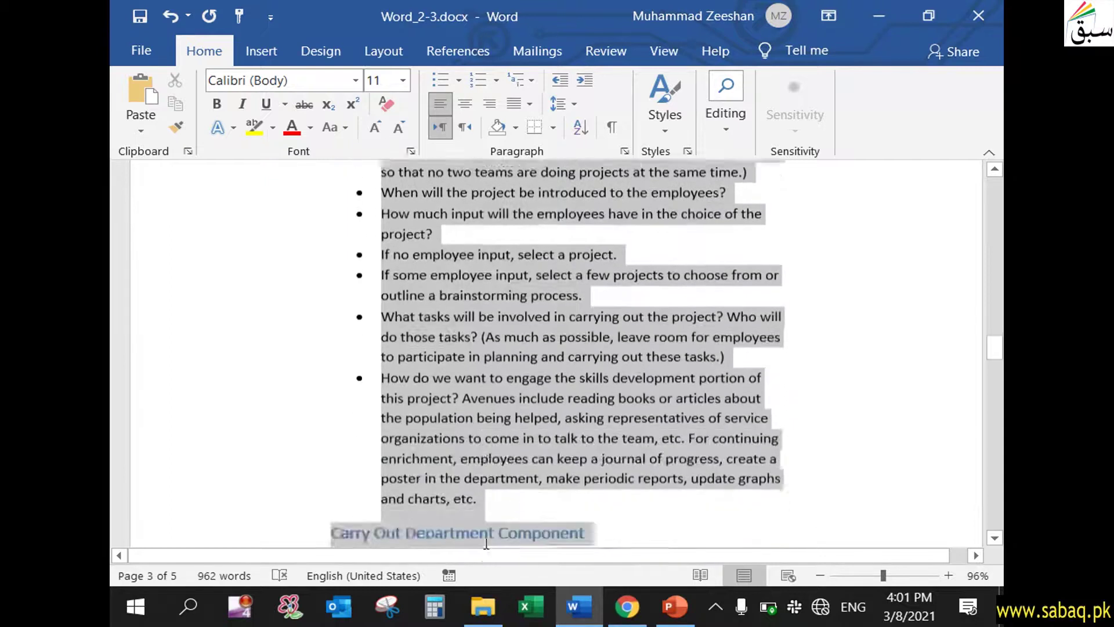
left_click_drag(486, 544, 485, 411)
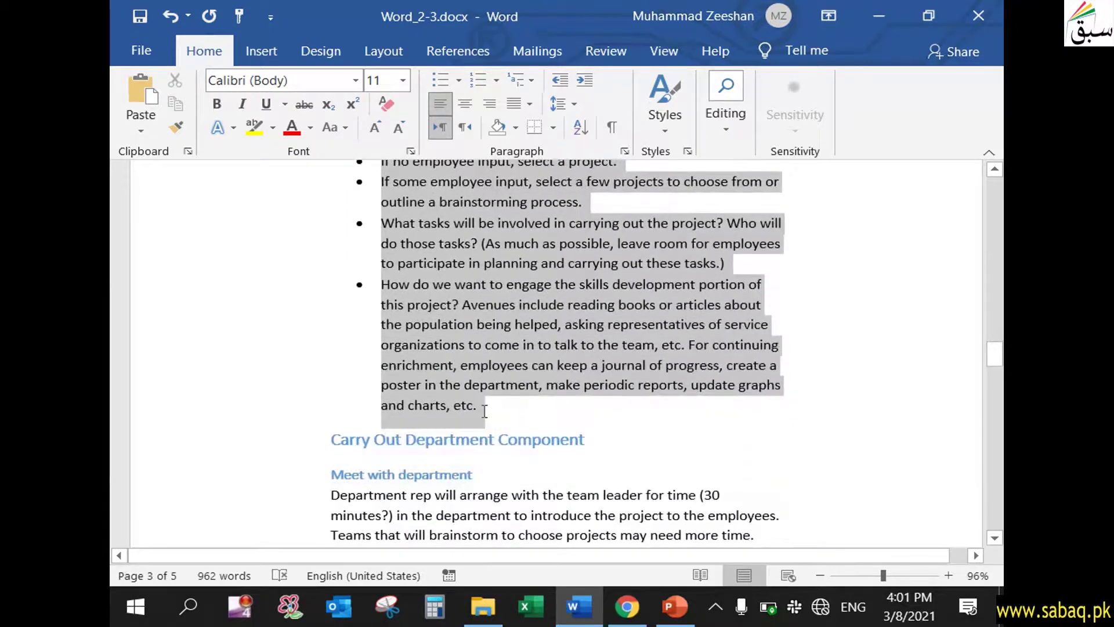
scroll(479, 407, "up", 3)
scroll(479, 407, "up", 3)
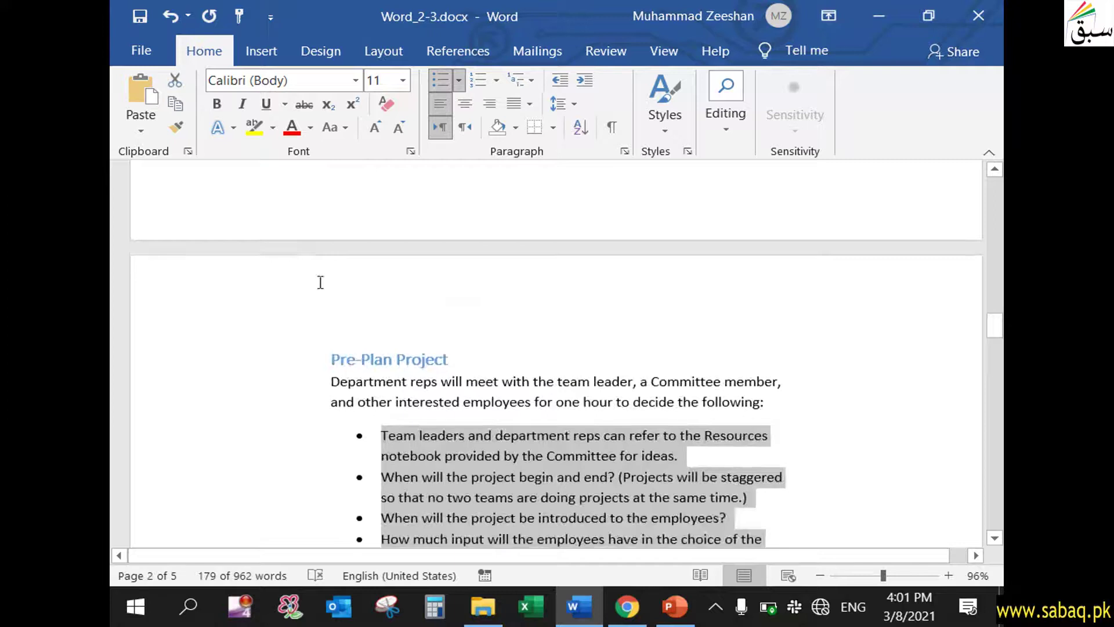
left_click(346, 331)
scroll(360, 329, "up", 4)
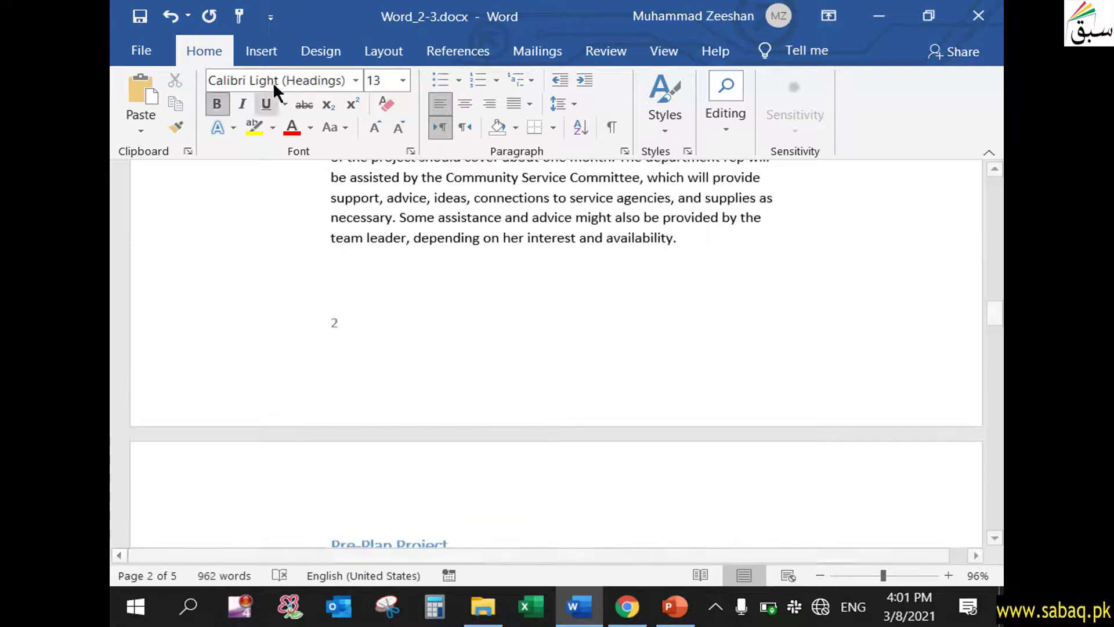
left_click(259, 52)
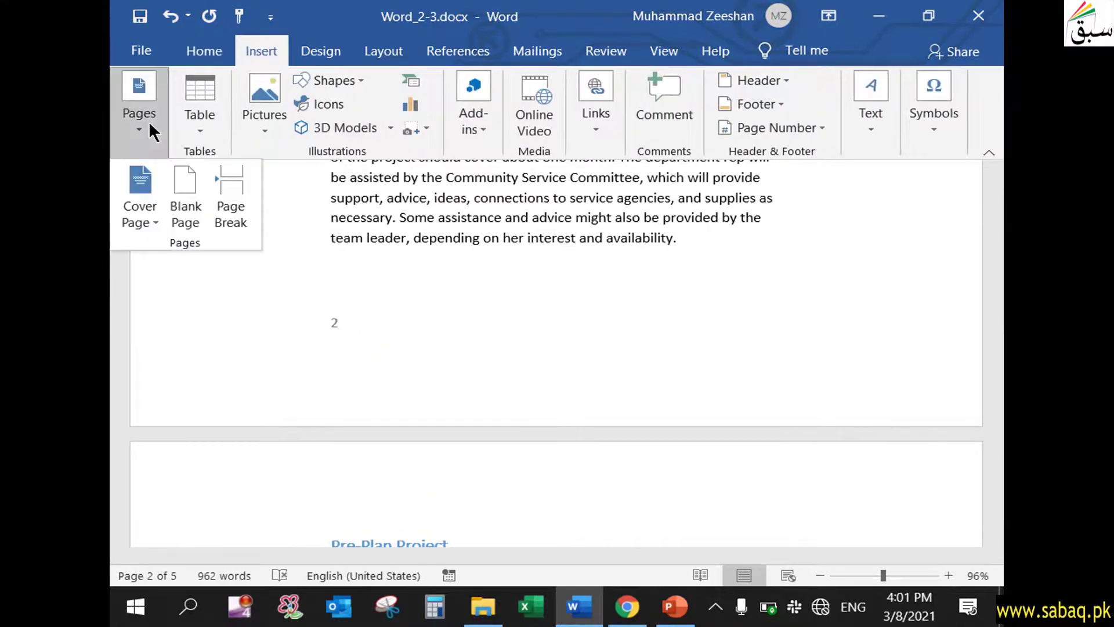
left_click(184, 178)
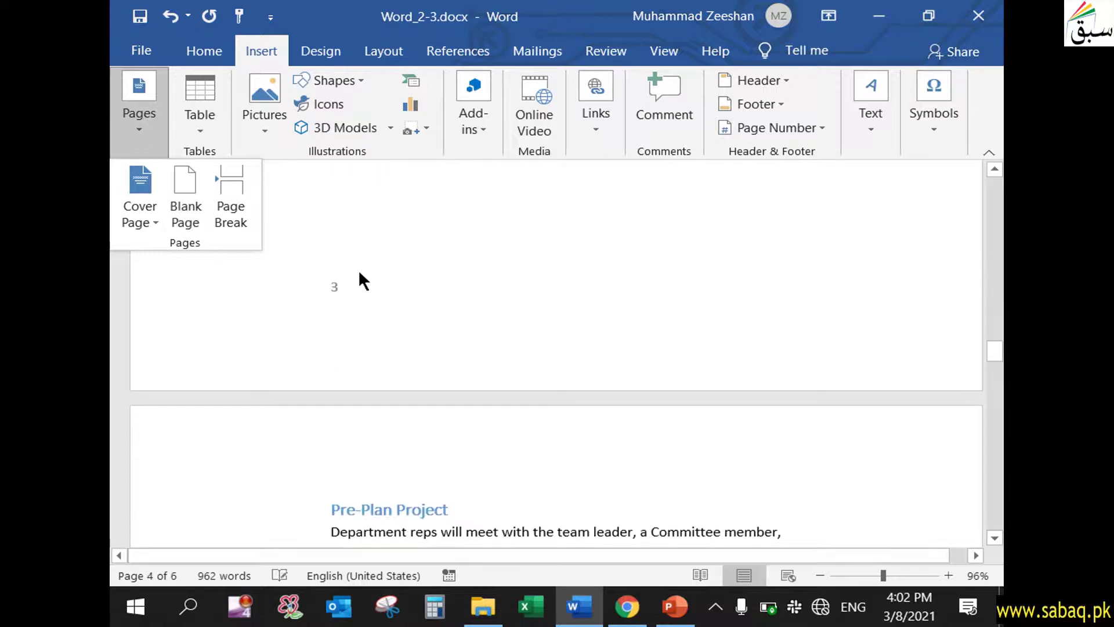
Scroll through to confirm the new blank page before Pre-Plan Project
scroll(435, 383, "up", 5)
scroll(441, 394, "up", 2)
scroll(440, 388, "up", 3)
scroll(442, 385, "up", 2)
scroll(401, 372, "down", 2)
scroll(380, 404, "down", 3)
scroll(380, 402, "down", 3)
scroll(381, 399, "down", 3)
scroll(381, 400, "down", 3)
scroll(381, 399, "down", 3)
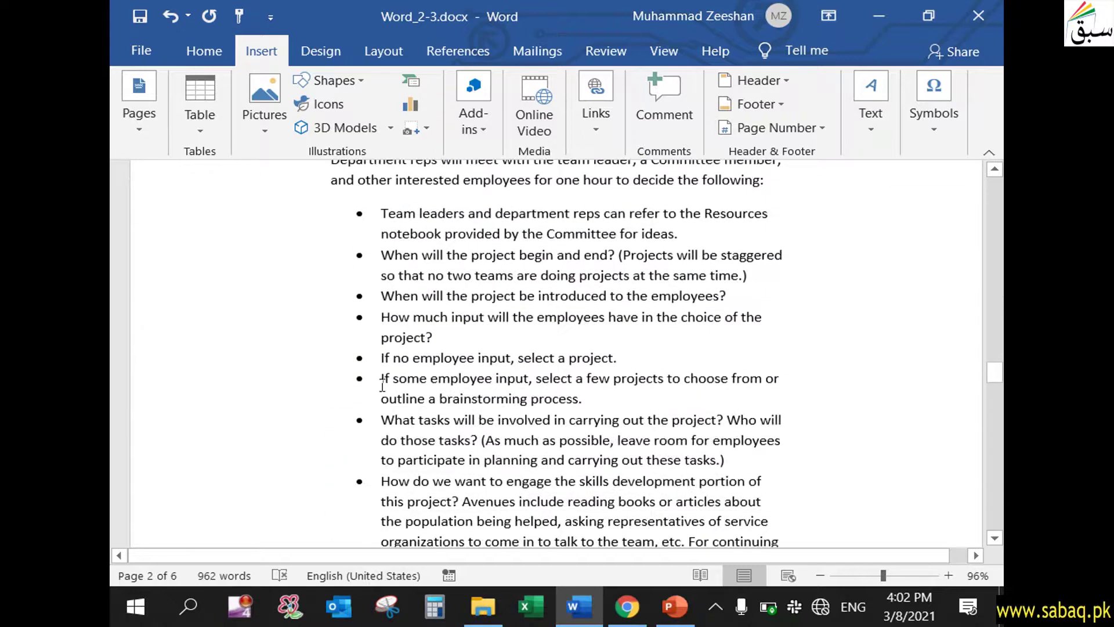
Copy the Pre-Plan Project bulleted list
left_click_drag(381, 216, 481, 428)
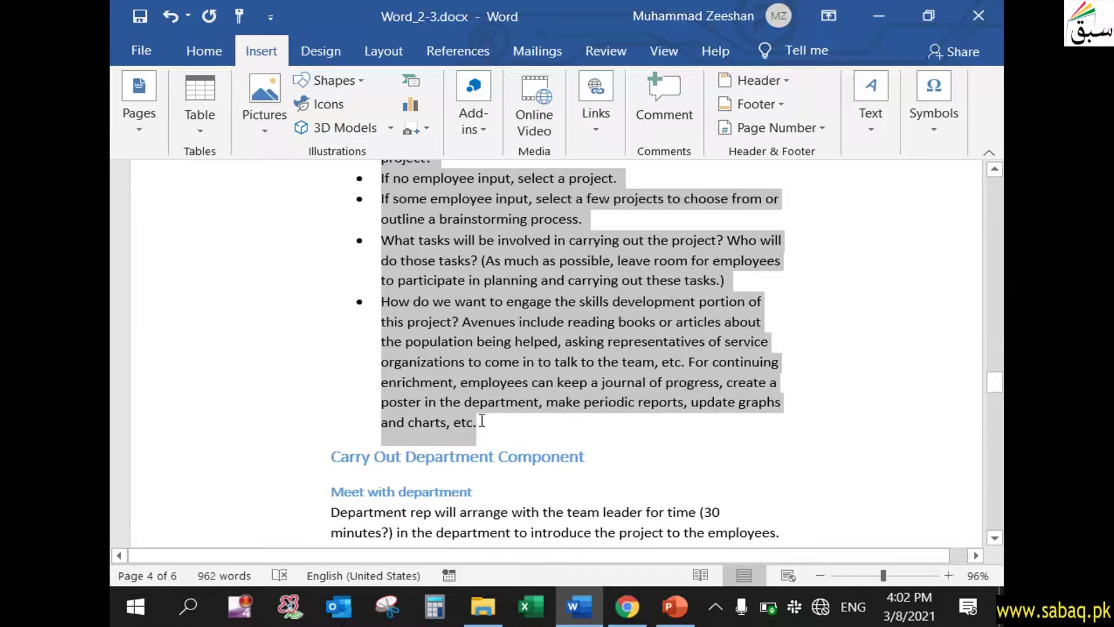
right_click(458, 241)
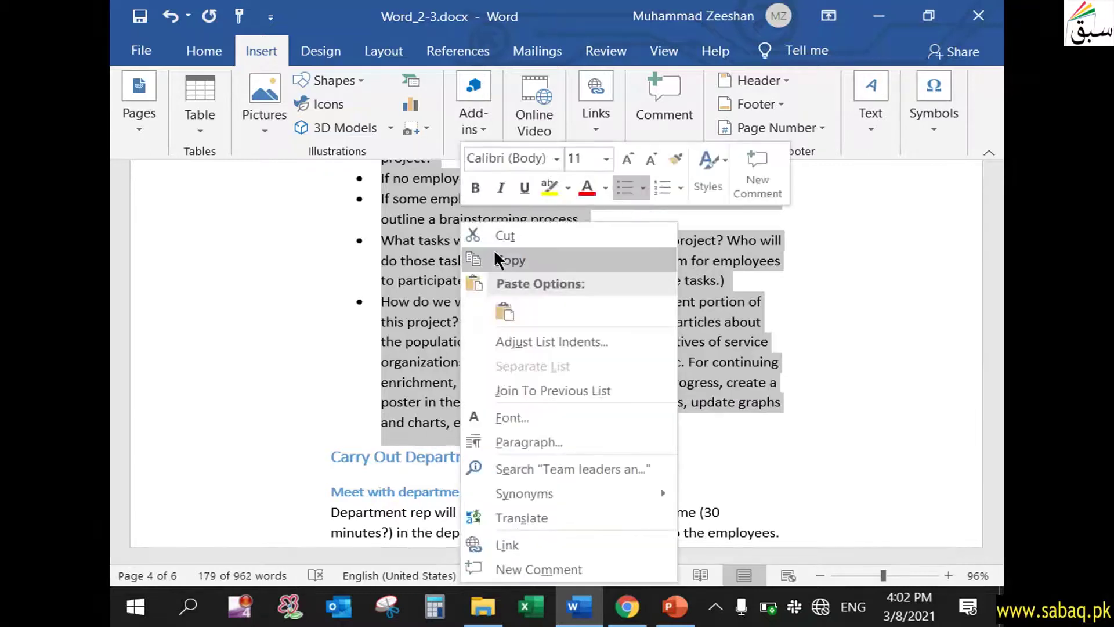
left_click(496, 260)
Paste the list onto the blank page with Keep Source Formatting
scroll(497, 309, "up", 3)
scroll(496, 308, "up", 4)
scroll(495, 306, "up", 4)
scroll(495, 306, "up", 3)
scroll(495, 305, "up", 2)
scroll(495, 304, "up", 2)
scroll(407, 287, "down", 1)
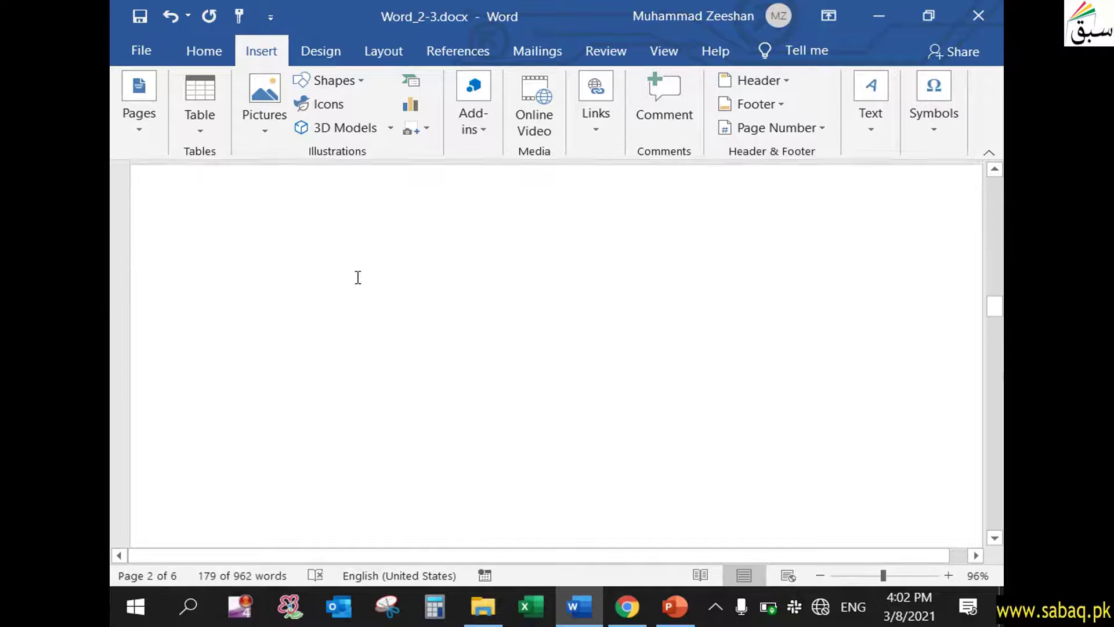
left_click(360, 278)
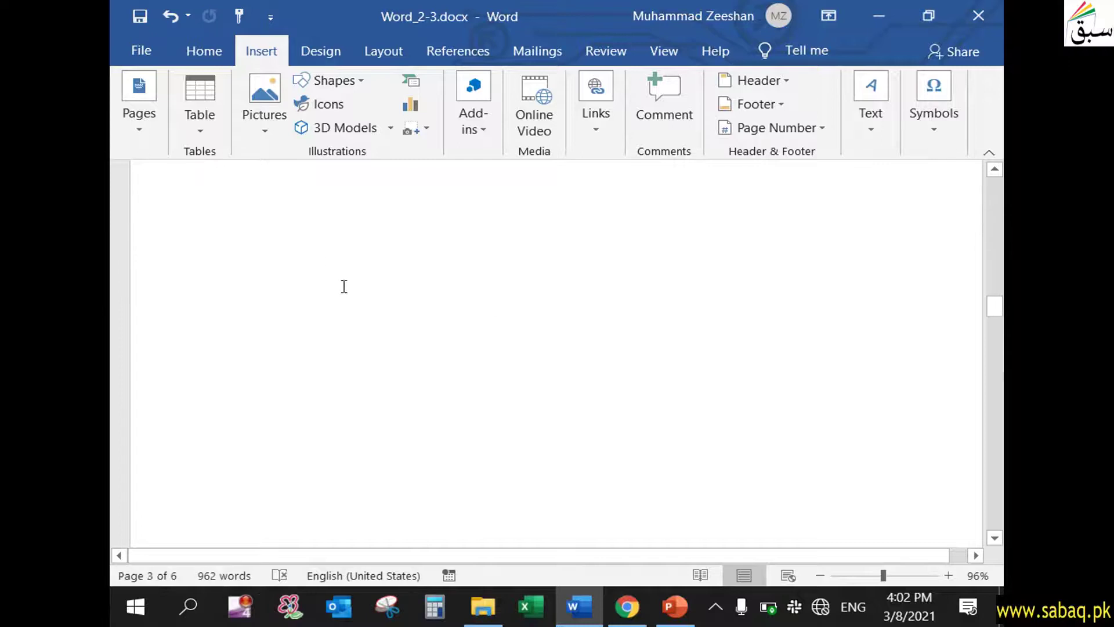
right_click(345, 286)
left_click(392, 377)
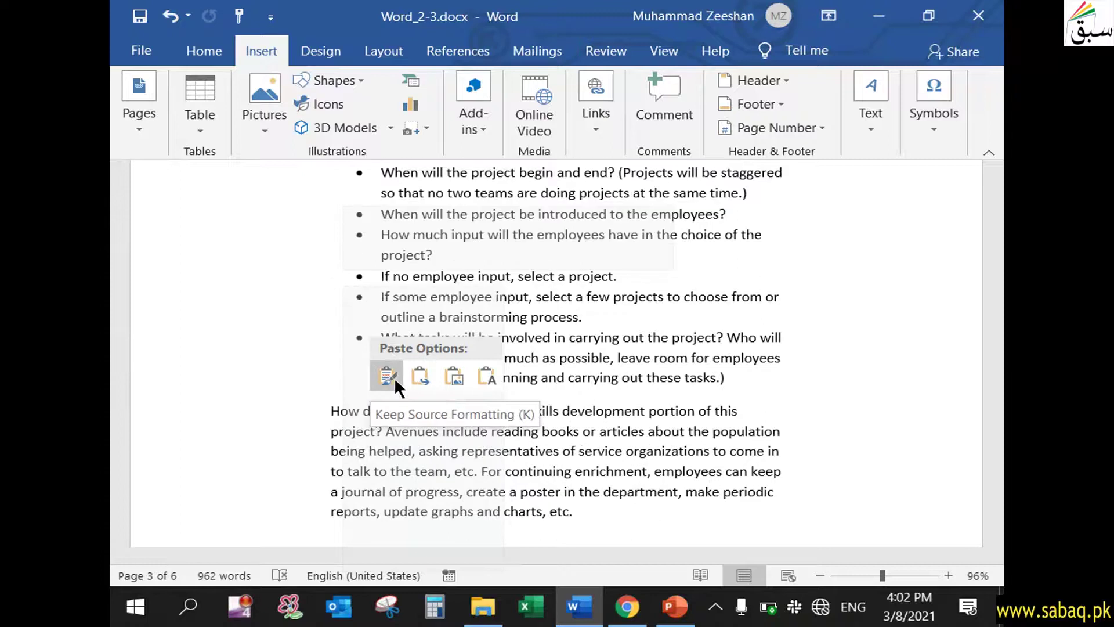
left_click(394, 377)
Review the pasted bullets on the new page and select the pasted text
scroll(544, 459, "up", 5)
scroll(545, 459, "down", 4)
scroll(544, 459, "down", 1)
scroll(544, 457, "down", 3)
scroll(542, 457, "up", 3)
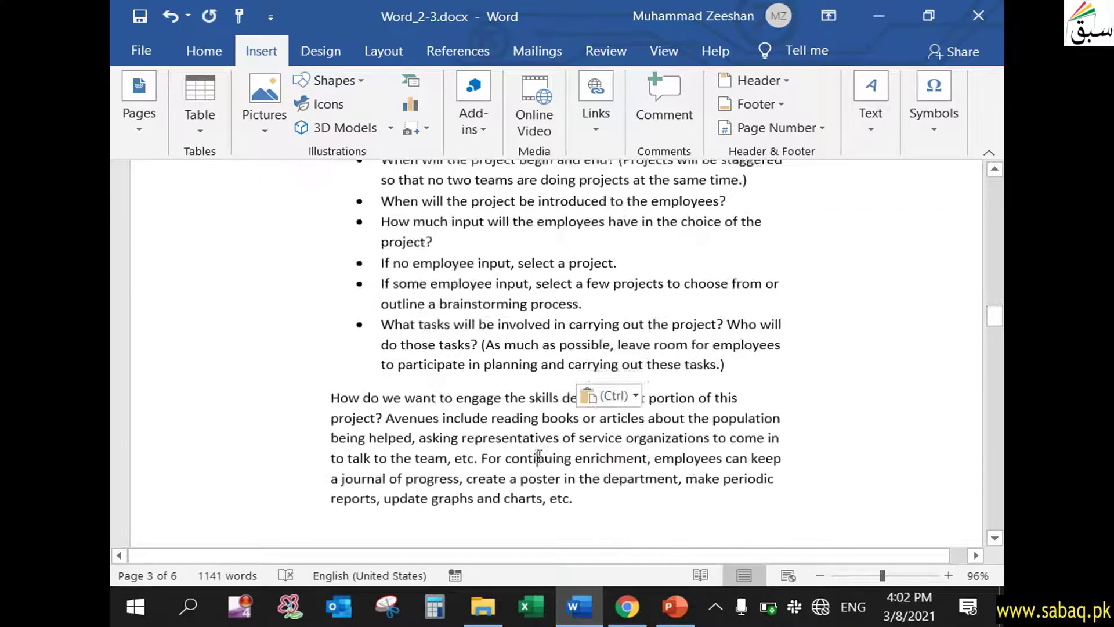
scroll(349, 424, "down", 2)
scroll(352, 421, "down", 4)
scroll(353, 421, "down", 2)
scroll(354, 417, "down", 10)
scroll(348, 429, "up", 4)
scroll(339, 441, "up", 1)
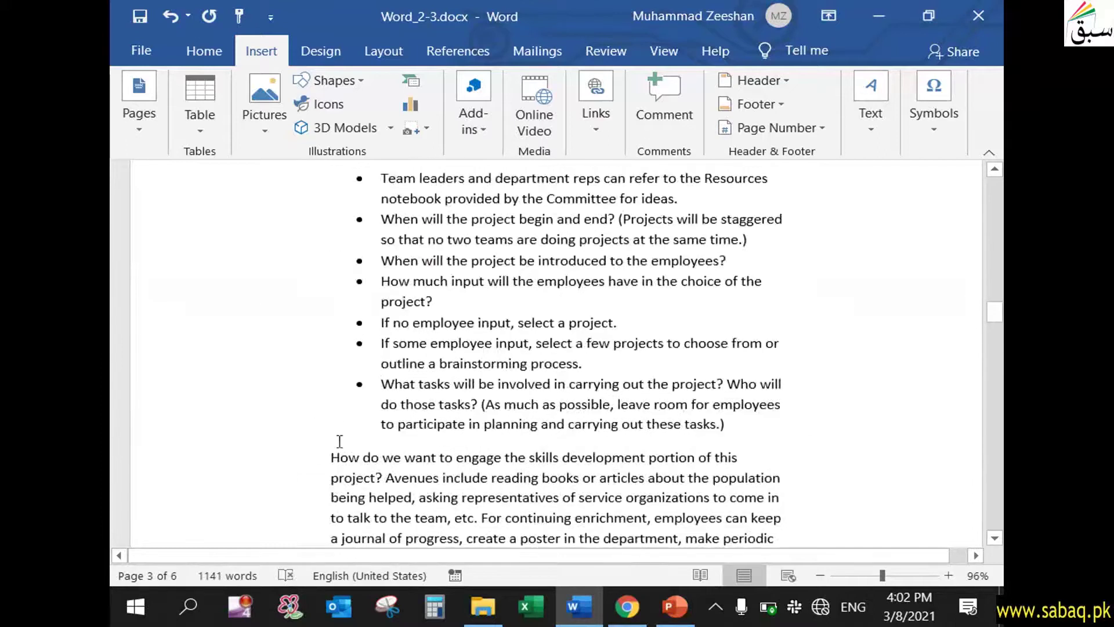
left_click_drag(330, 458, 628, 294)
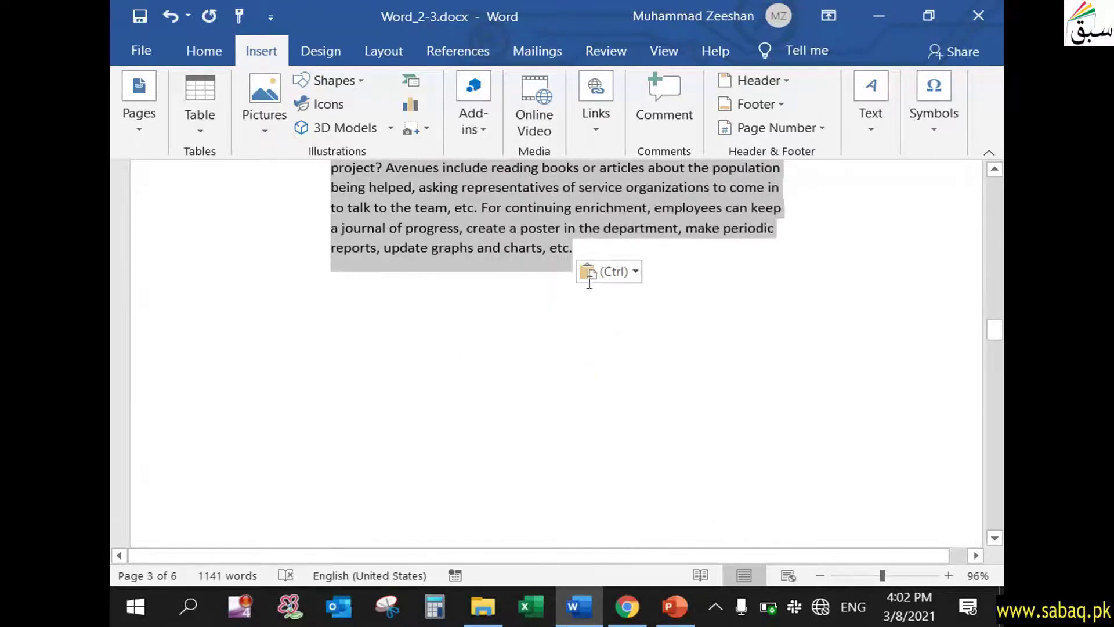
Delete the extra unbulleted pasted paragraph from the blank page
key("Delete")
scroll(605, 364, "up", 2)
scroll(611, 341, "up", 3)
scroll(611, 340, "up", 1)
scroll(618, 355, "down", 2)
scroll(660, 348, "down", 3)
scroll(655, 341, "down", 3)
scroll(620, 441, "down", 5)
scroll(618, 442, "down", 5)
scroll(618, 432, "down", 5)
scroll(619, 434, "down", 5)
scroll(619, 432, "down", 3)
scroll(618, 432, "down", 3)
scroll(617, 433, "down", 1)
scroll(618, 433, "down", 3)
scroll(618, 433, "down", 2)
scroll(619, 433, "down", 3)
scroll(619, 434, "down", 3)
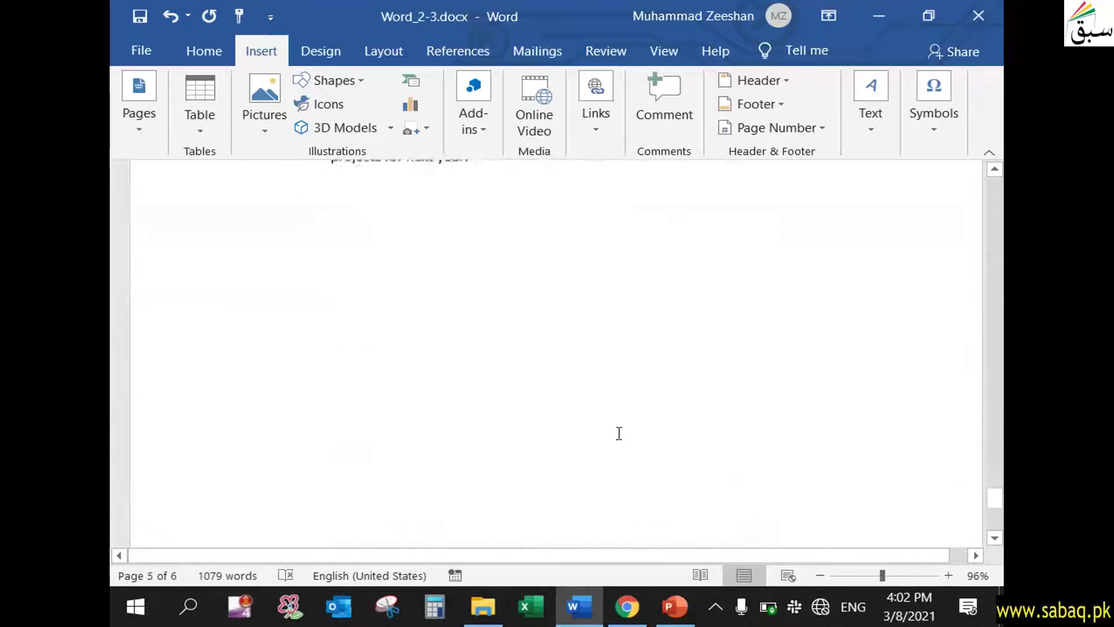
scroll(619, 433, "up", 3)
scroll(619, 430, "up", 3)
scroll(617, 423, "up", 3)
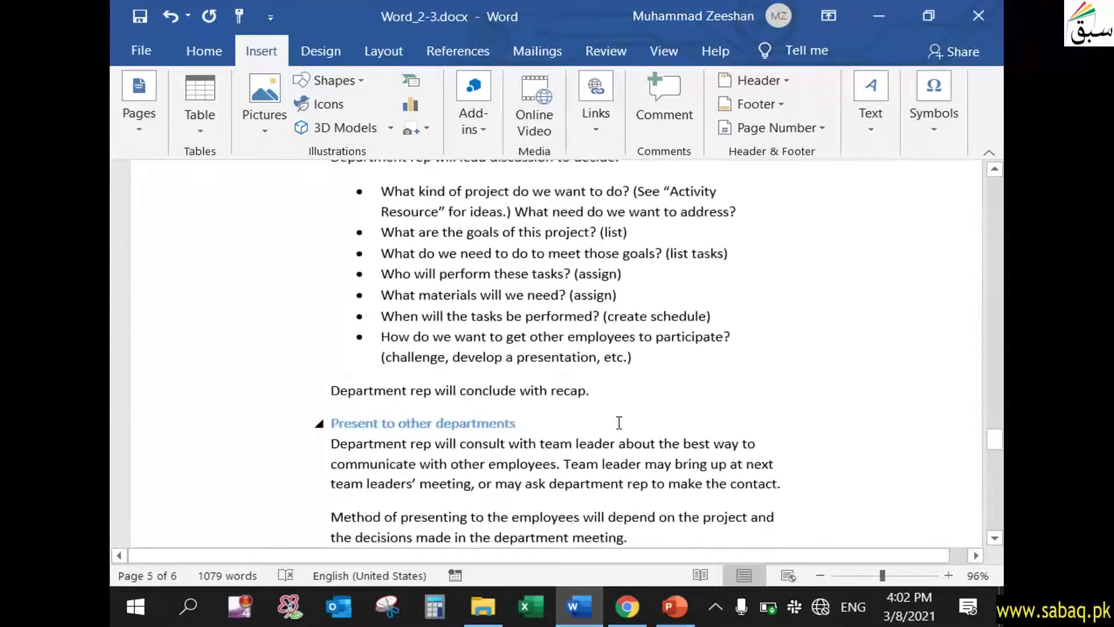
scroll(603, 406, "up", 3)
Copy the department question list
left_click_drag(380, 285, 571, 433)
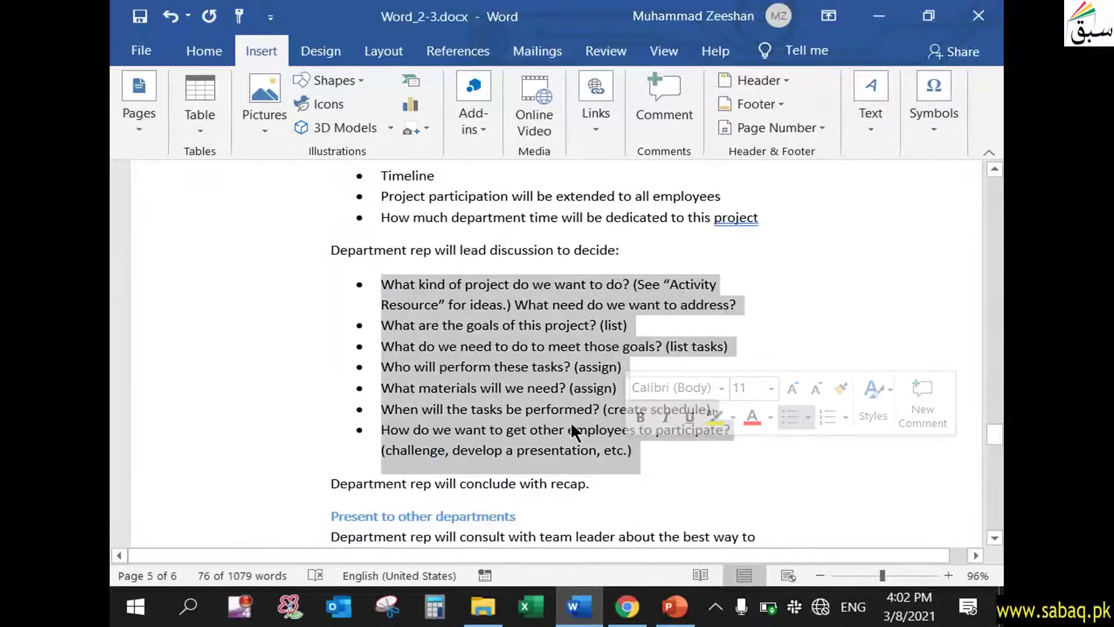
right_click(572, 421)
left_click(673, 101)
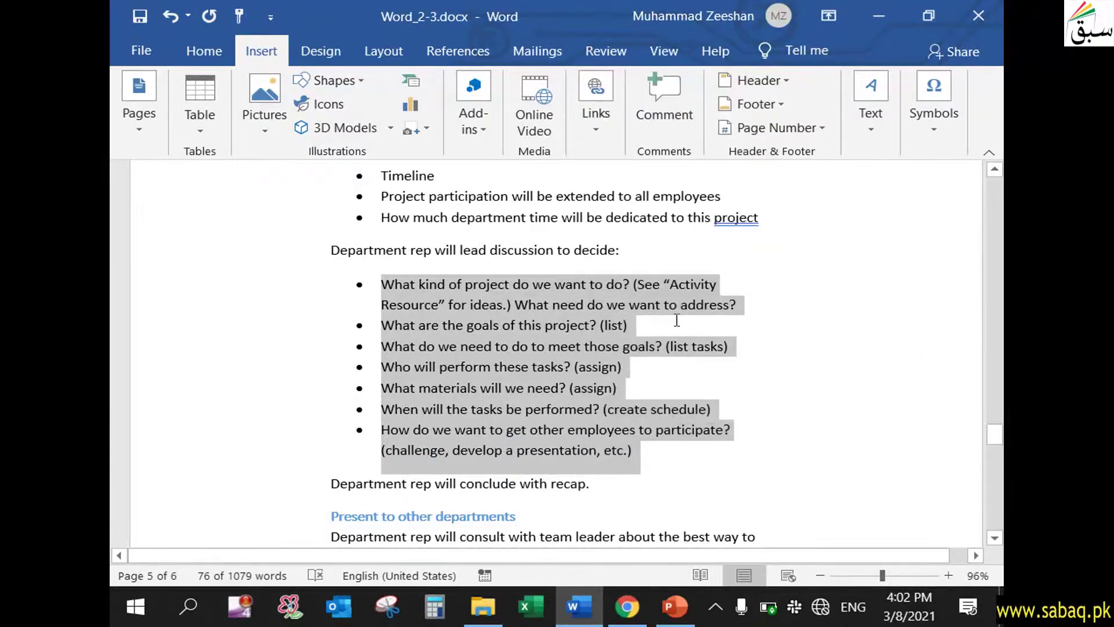
Move to the empty line below the team-leader questions on page 3
scroll(671, 319, "up", 5)
scroll(671, 308, "up", 5)
scroll(671, 296, "up", 5)
key("ctrl+x")
scroll(672, 279, "up", 3)
scroll(672, 278, "up", 3)
scroll(672, 280, "down", 1)
key("ctrl+v")
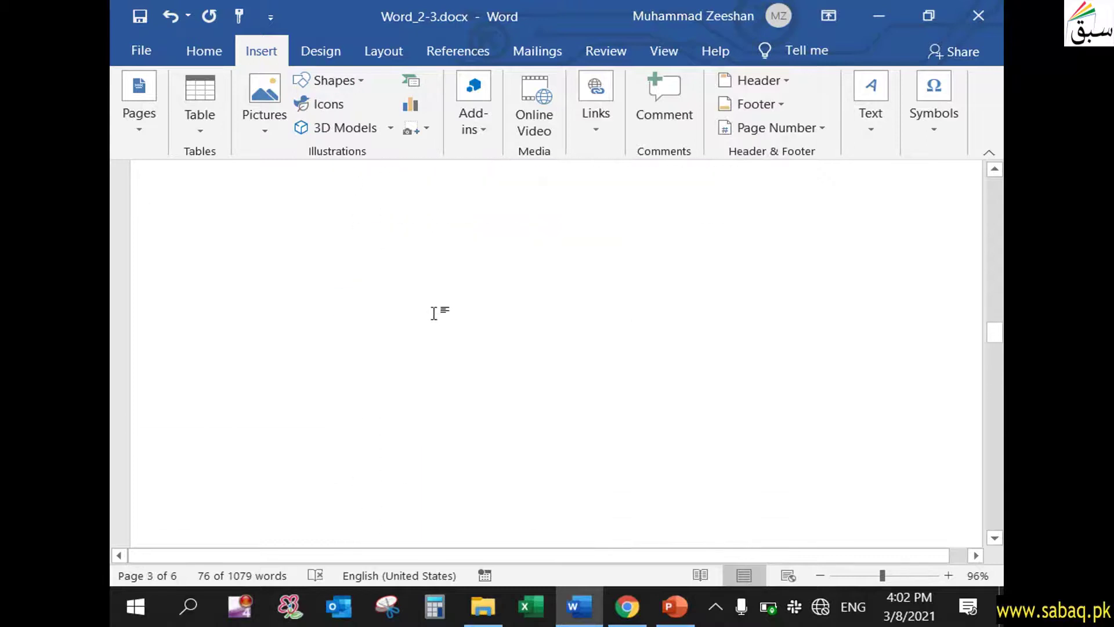
scroll(401, 302, "up", 2)
scroll(386, 378, "up", 2)
left_click(380, 471)
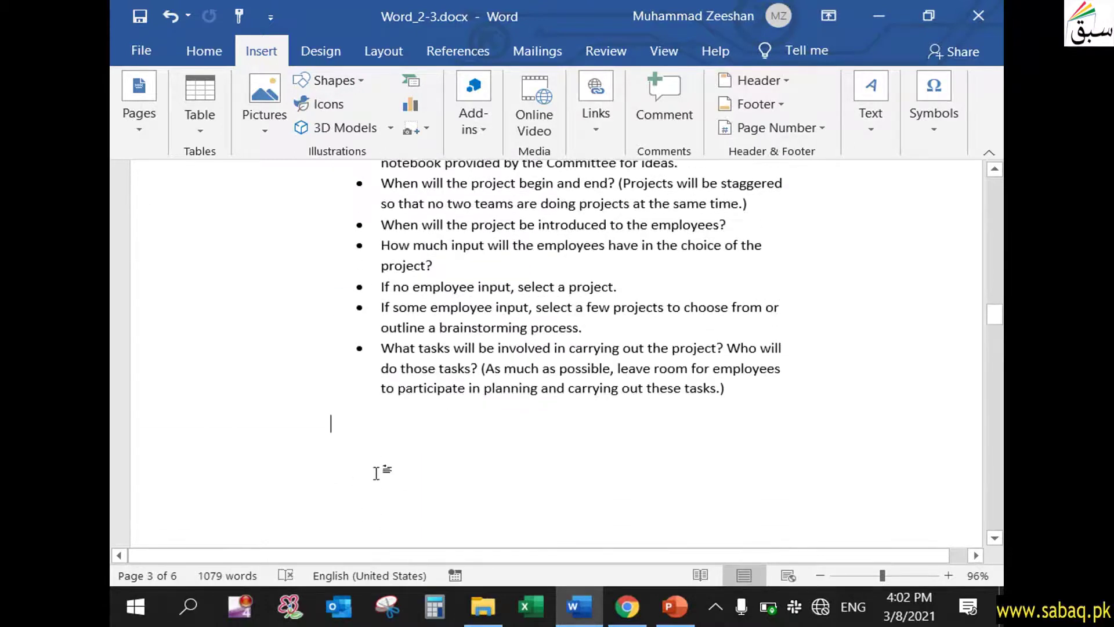
right_click(345, 424)
left_click(390, 230)
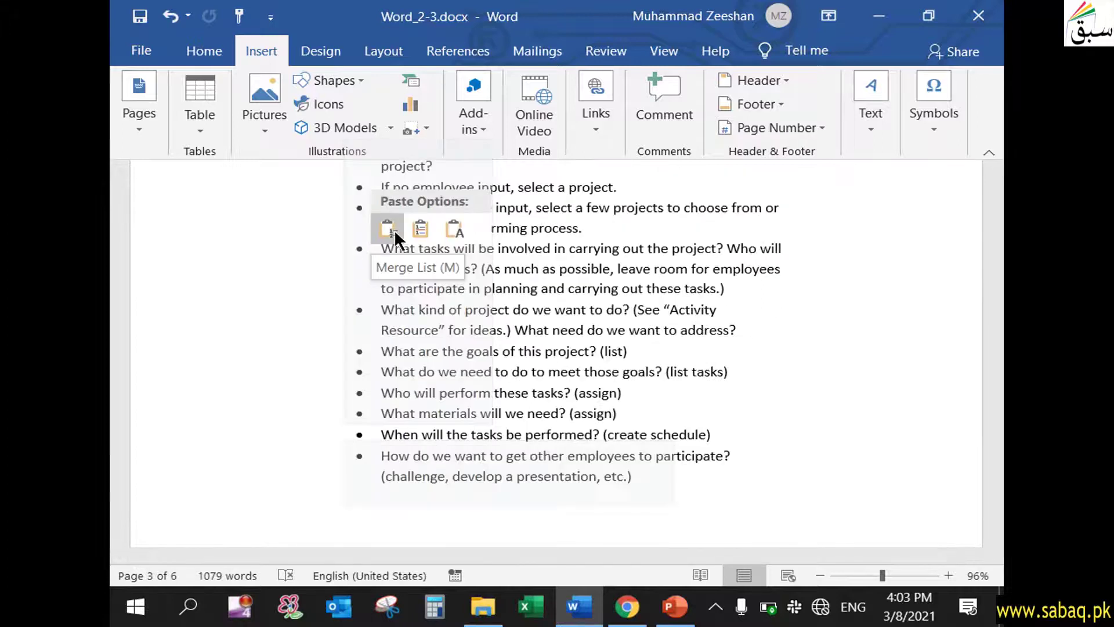
left_click(394, 229)
scroll(802, 439, "up", 5)
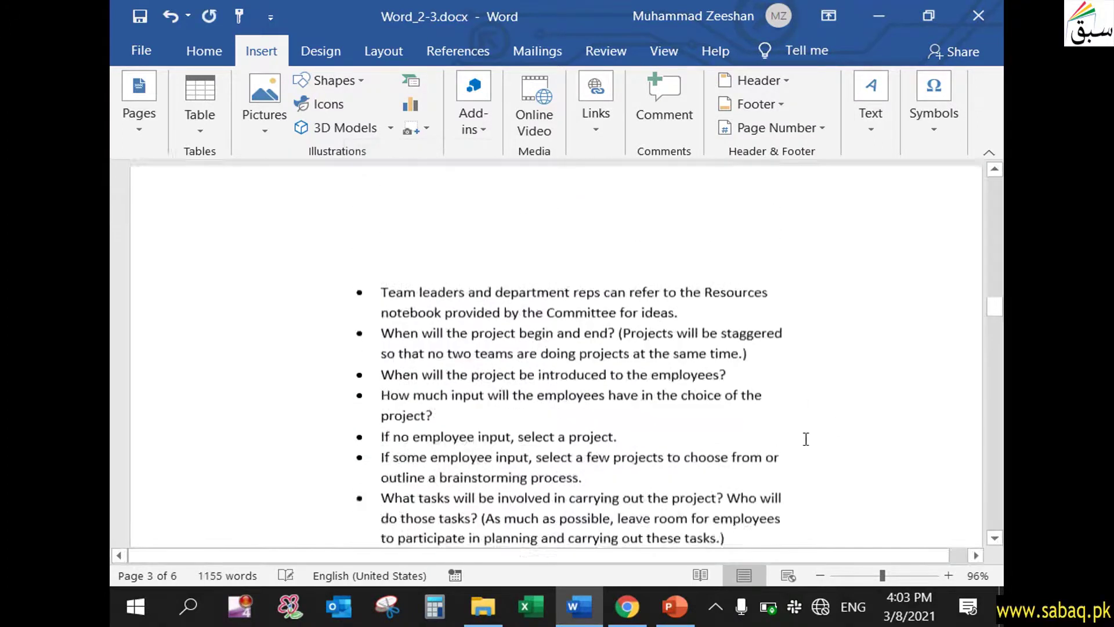
scroll(802, 439, "down", 2)
scroll(802, 439, "down", 2)
scroll(802, 440, "down", 1)
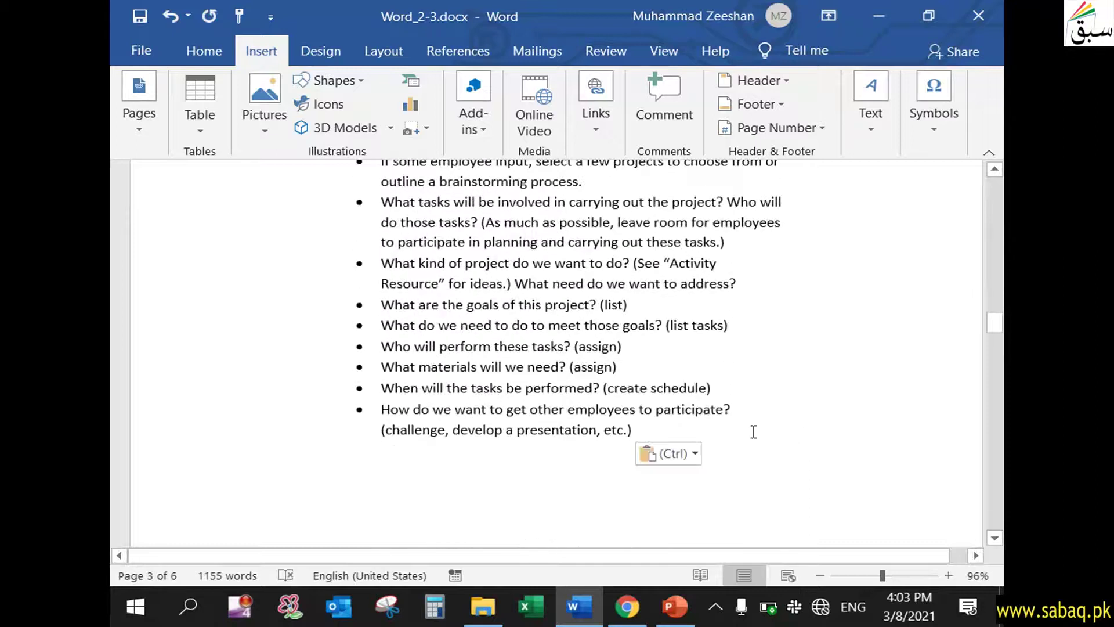
scroll(753, 432, "up", 2)
scroll(752, 433, "up", 1)
scroll(750, 433, "down", 1)
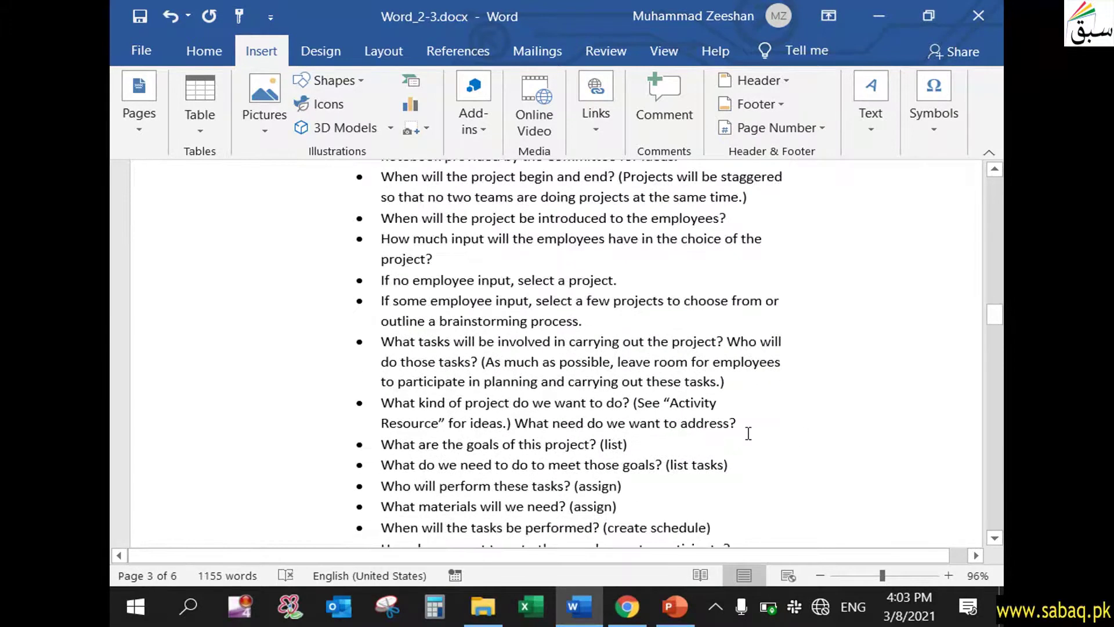
key("ctrl+z")
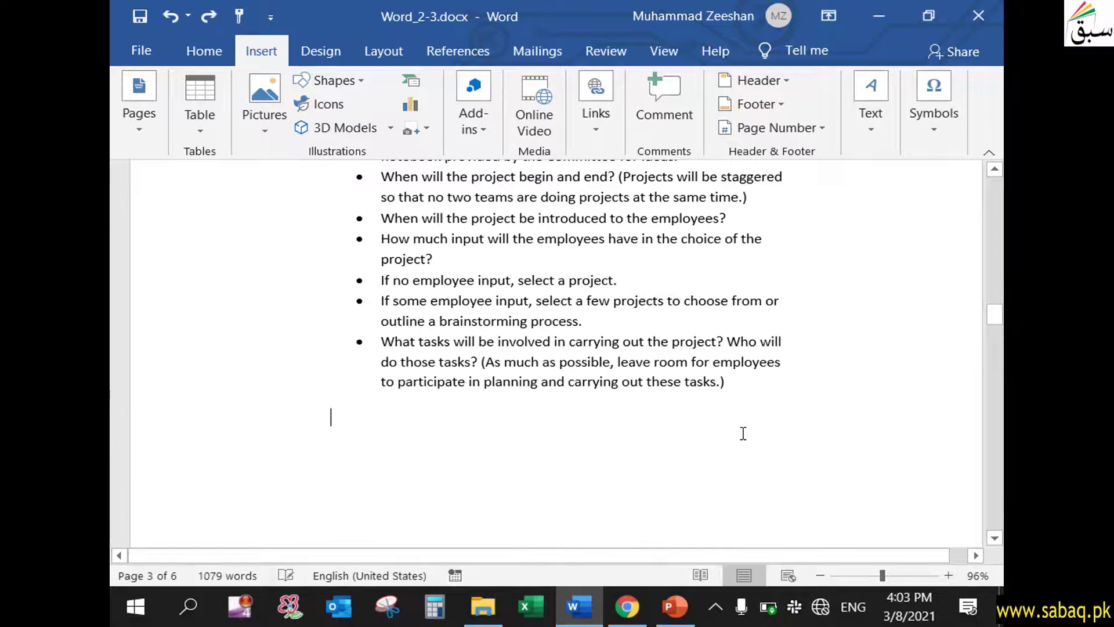
scroll(741, 433, "down", 1)
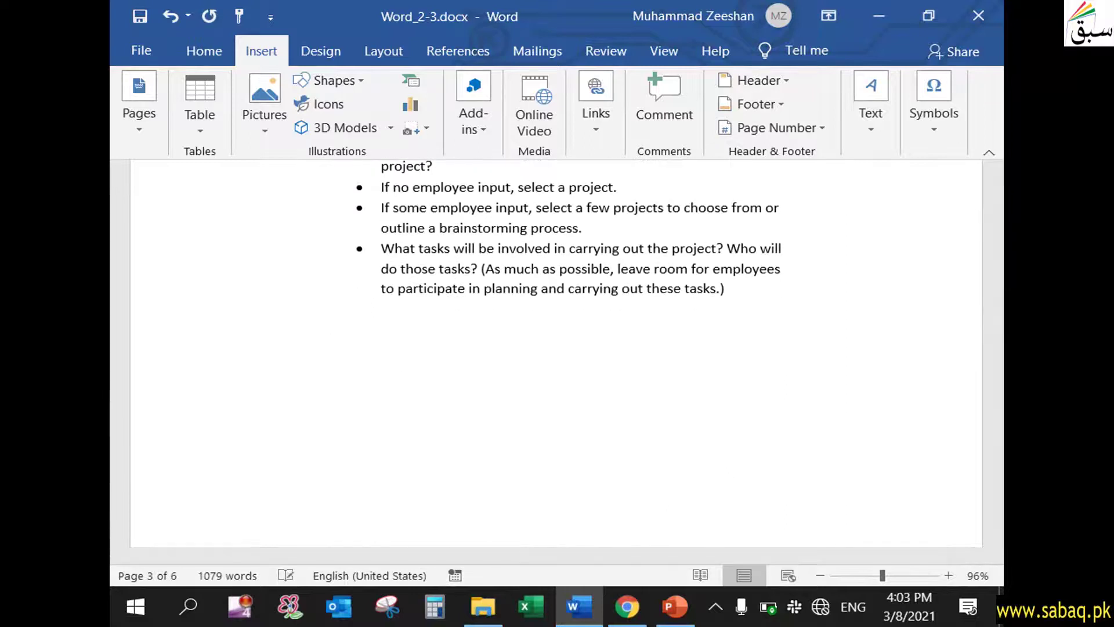
Add a 'Question from Department' label and paste the department questions below it, keeping source formatting
type("Quest")
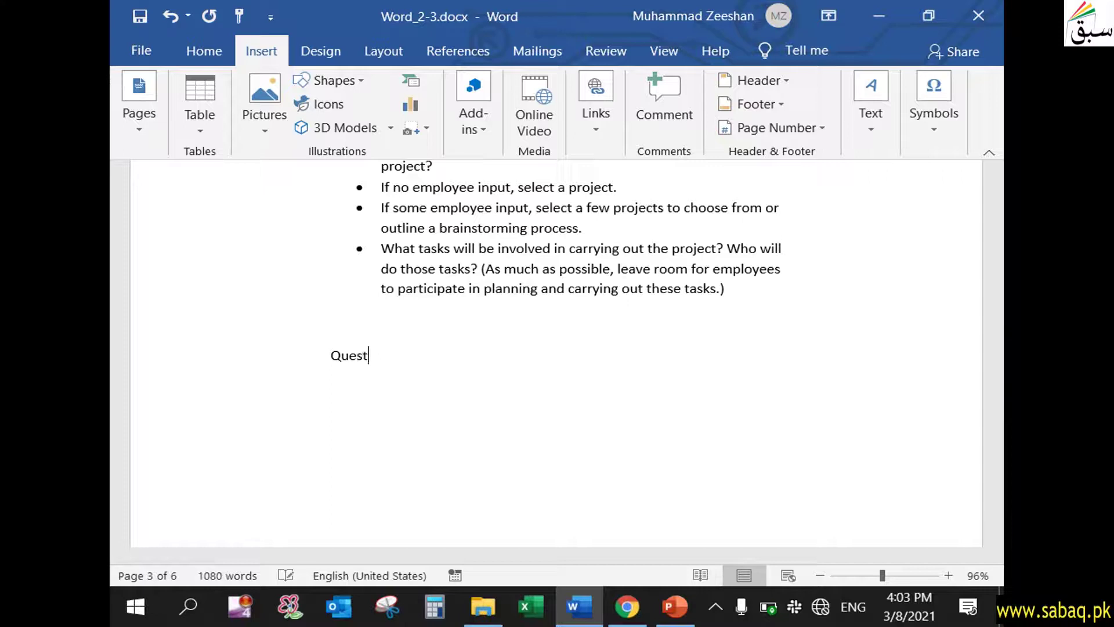
type("Department")
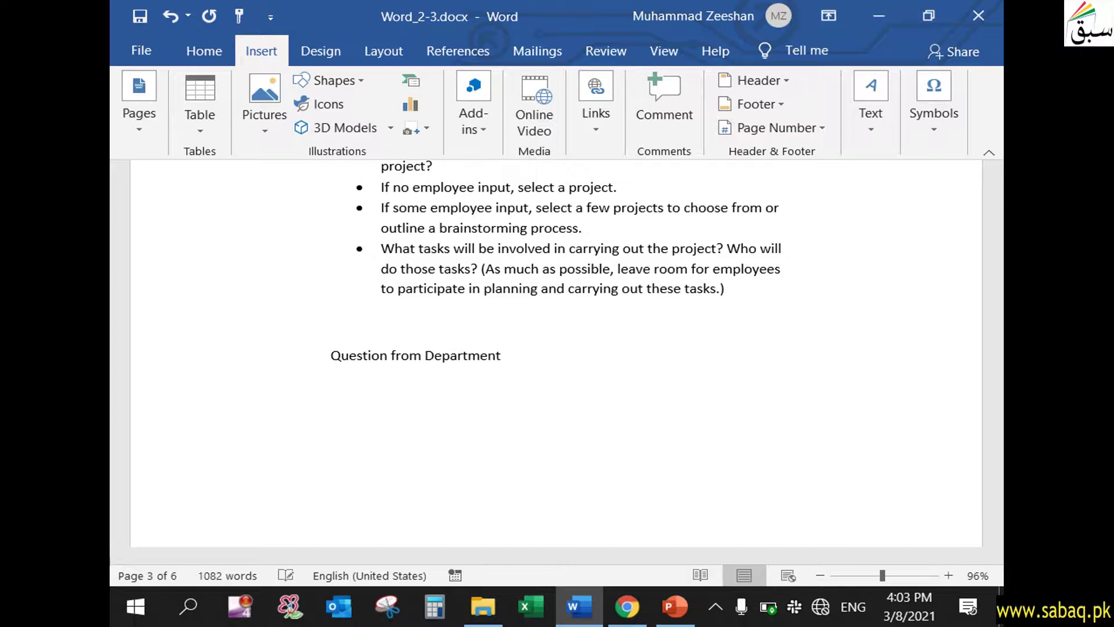
scroll(436, 406, "down", 3)
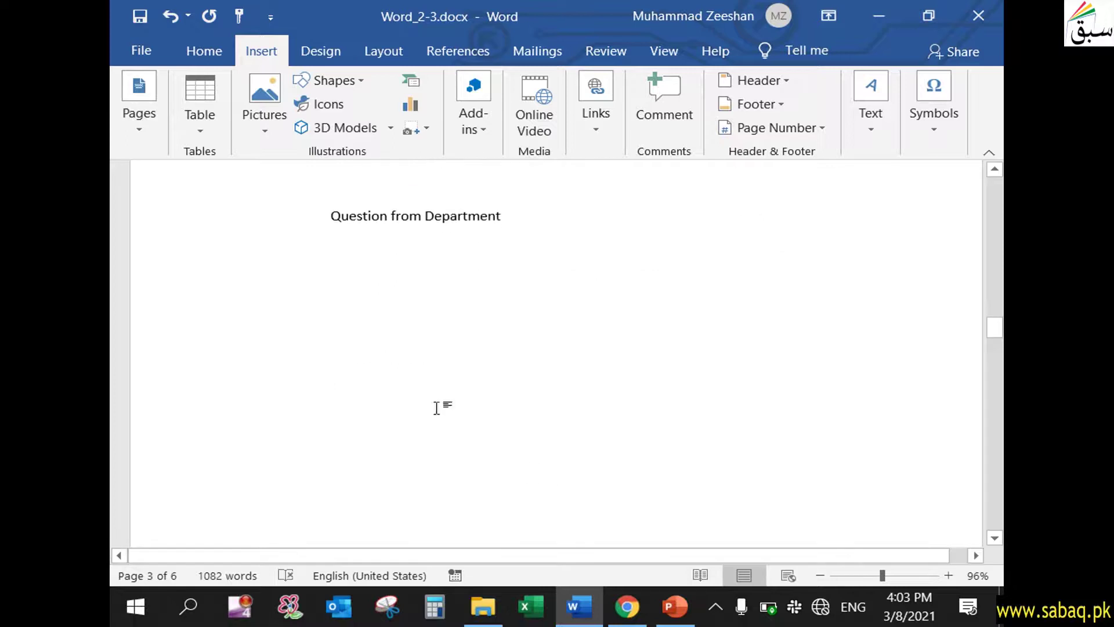
right_click(337, 252)
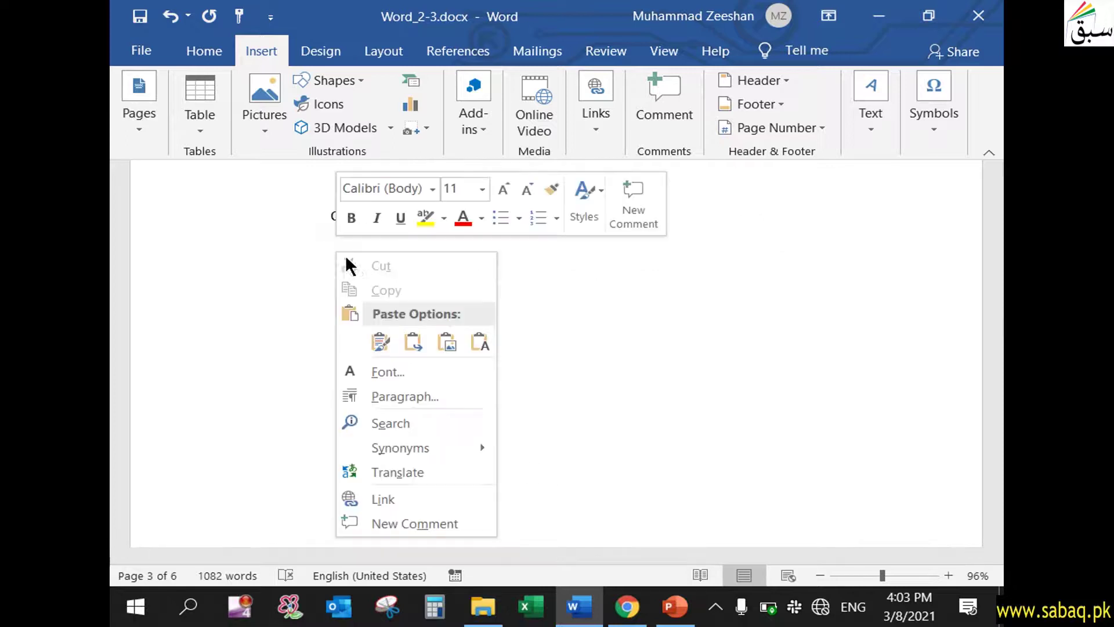
left_click(379, 339)
left_click(380, 339)
Title the first list 'Question from team leaders'
scroll(542, 410, "up", 3)
scroll(464, 377, "up", 4)
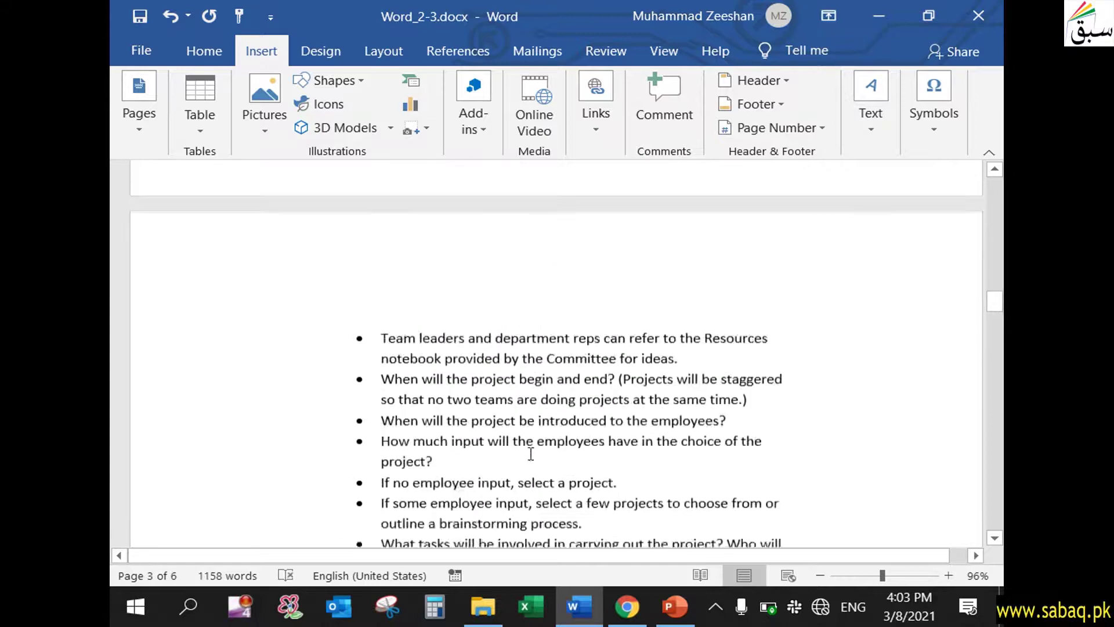
scroll(370, 337, "up", 2)
left_click(370, 337)
type("Question ")
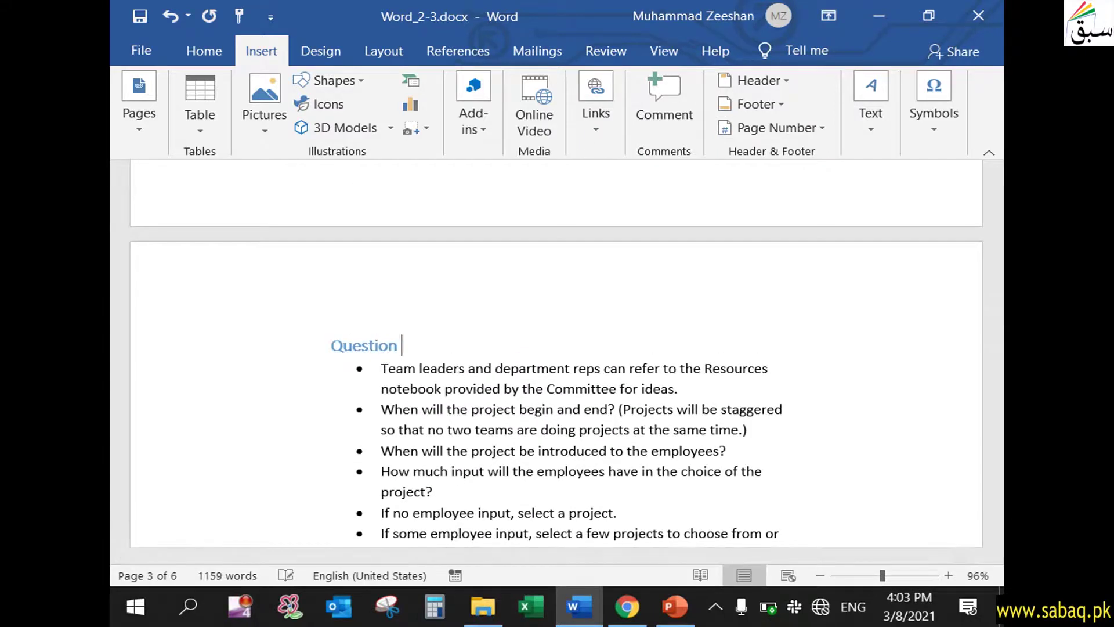
type("from team ")
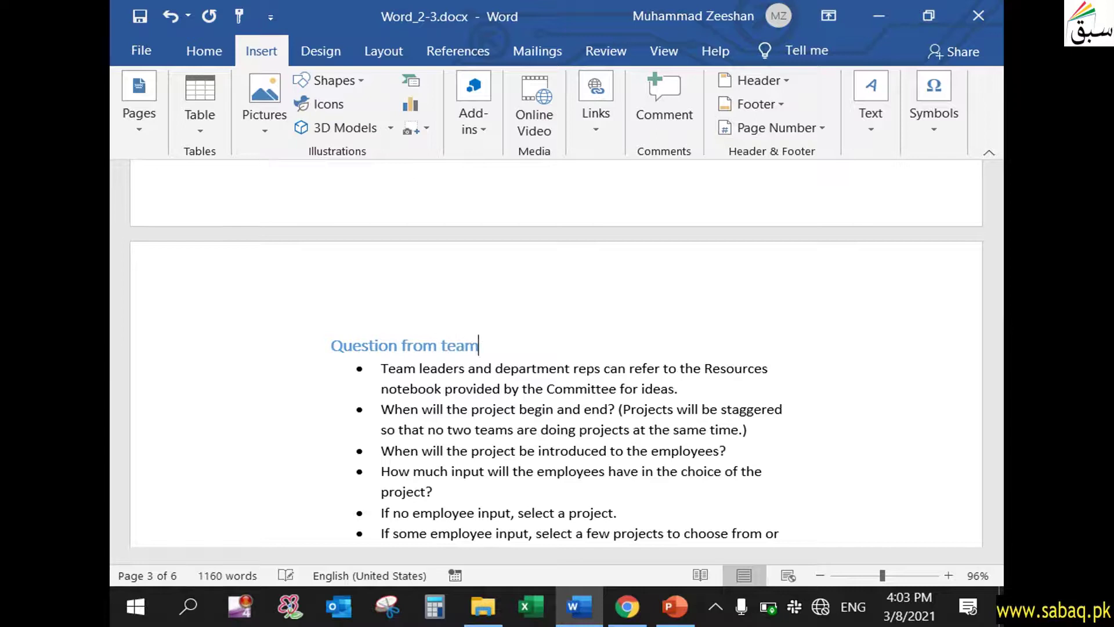
type("leaders")
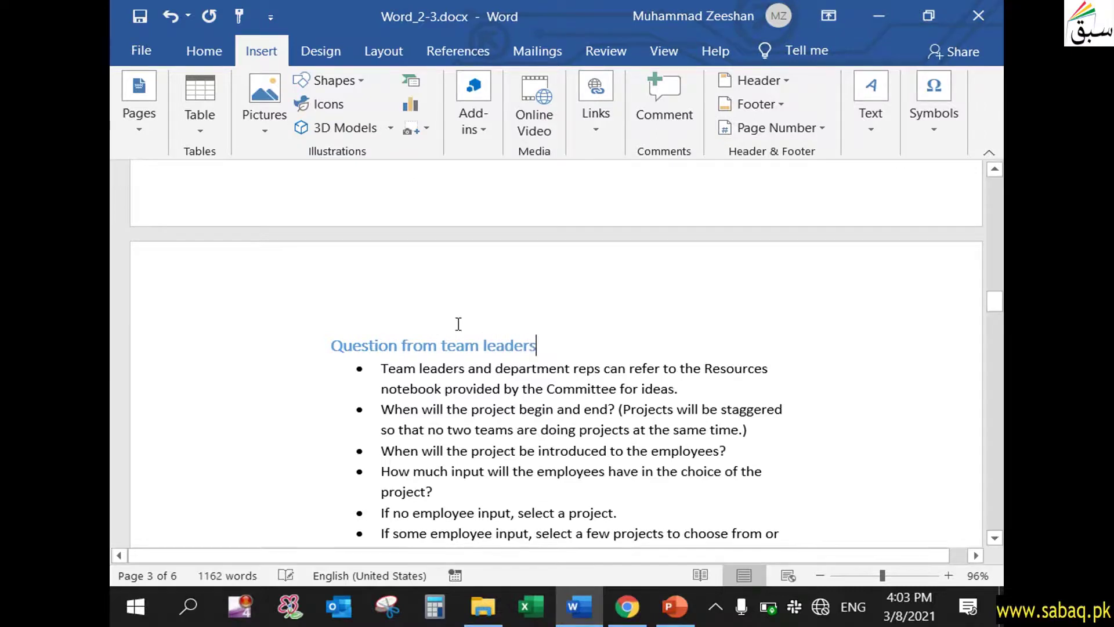
left_click(209, 51)
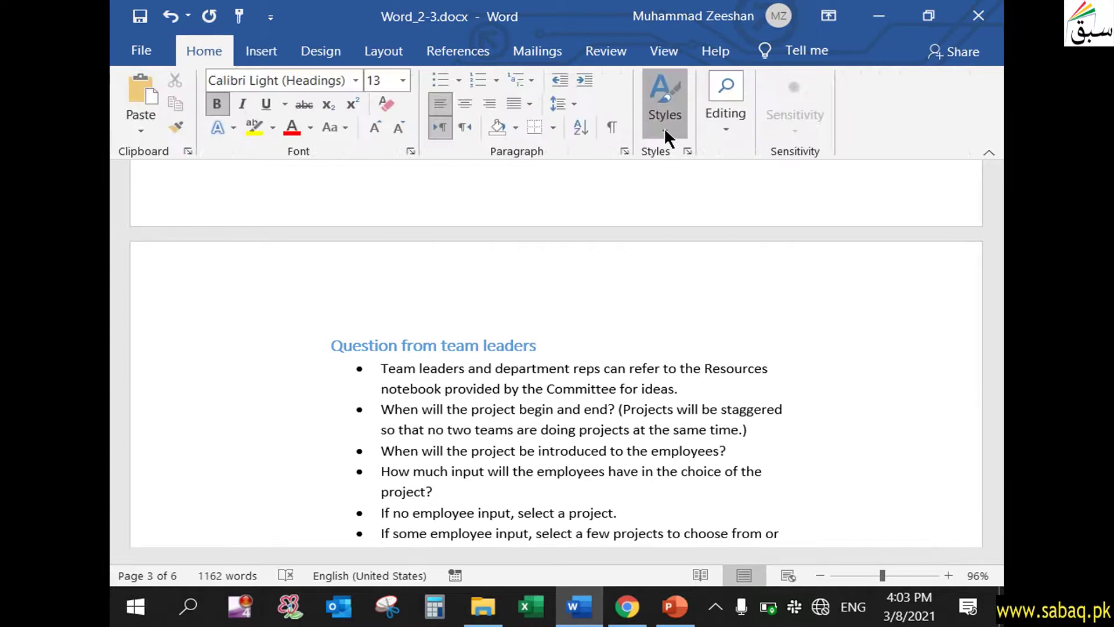
Apply the Heading 2 style to the 'Question from Department' line
left_click(664, 124)
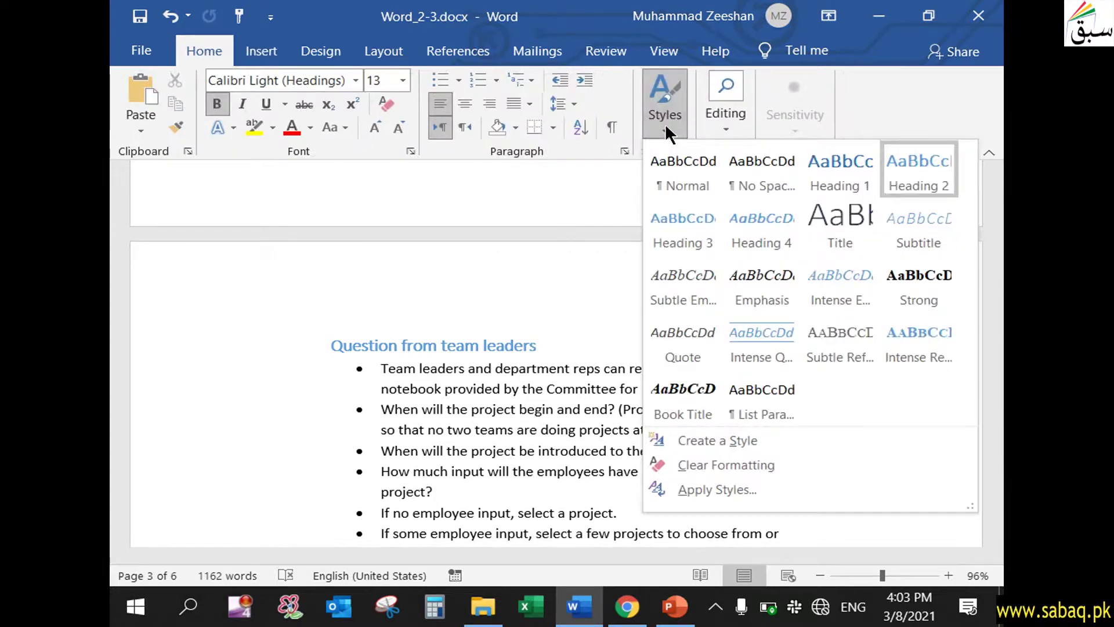
left_click(665, 123)
scroll(398, 316, "down", 8)
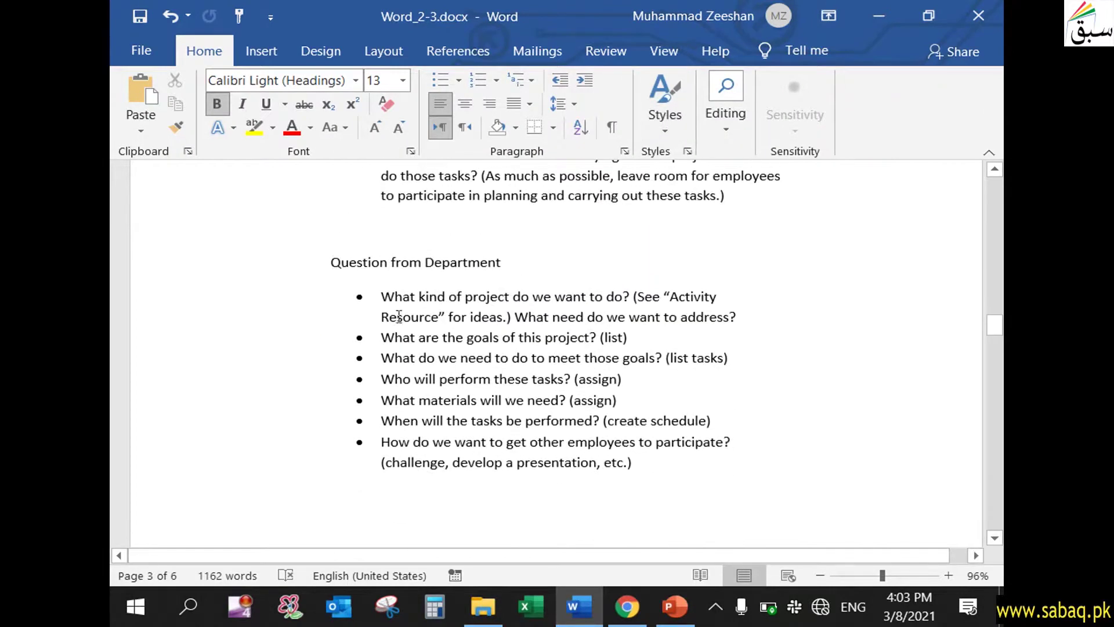
left_click_drag(334, 263, 529, 265)
left_click(662, 122)
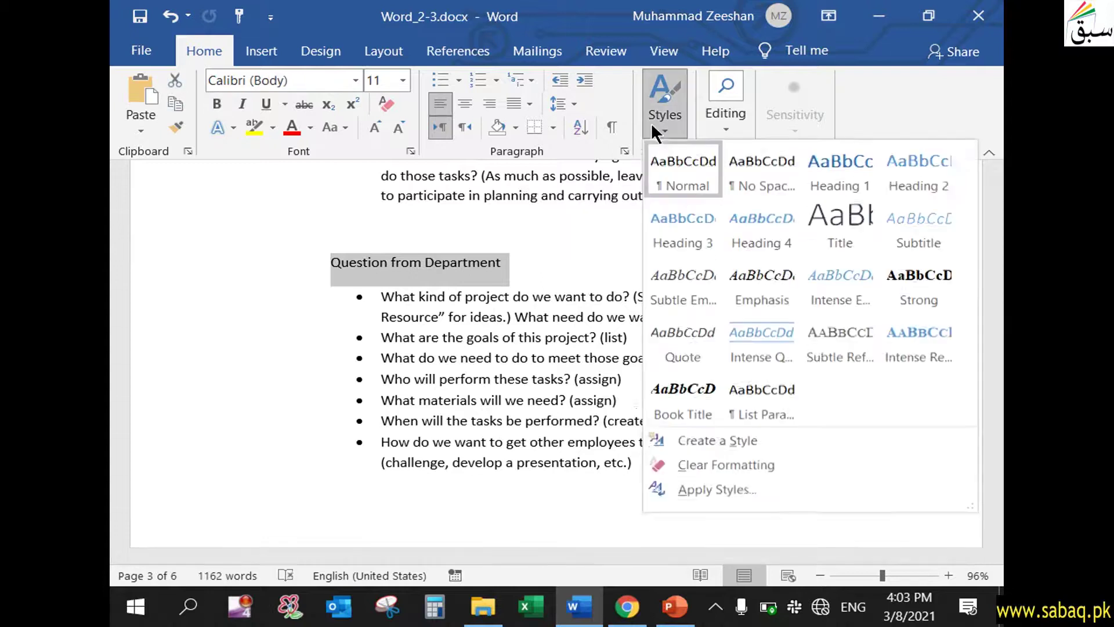
left_click(890, 186)
left_click(715, 493)
scroll(718, 493, "up", 5)
scroll(717, 493, "up", 3)
Select the team-leader and department question lists
scroll(725, 487, "down", 3)
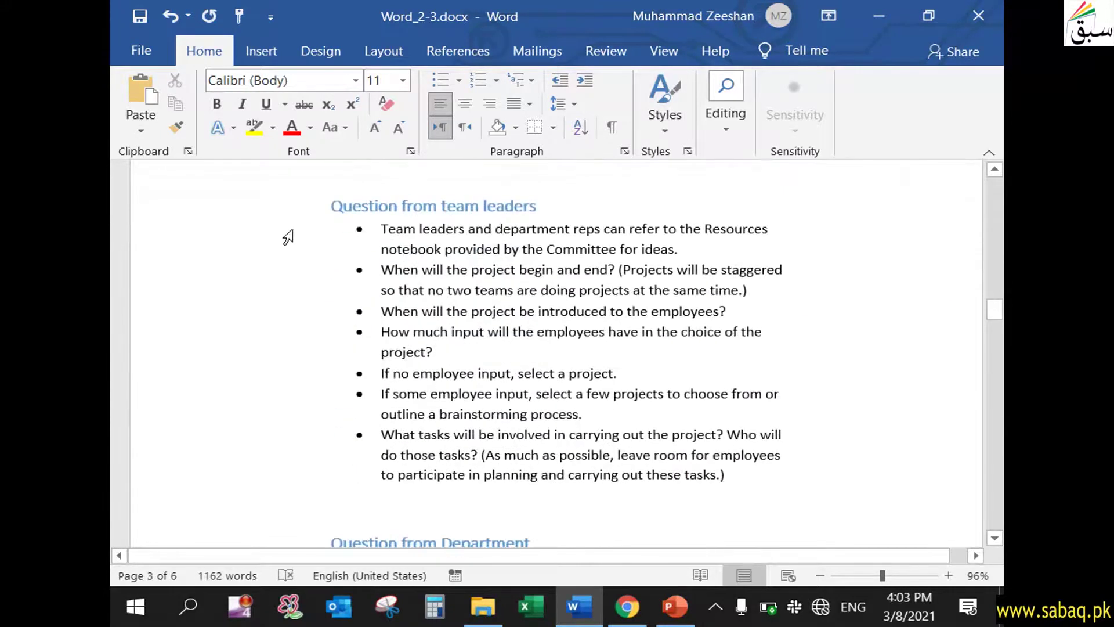
left_click_drag(333, 202, 545, 206)
key("F2")
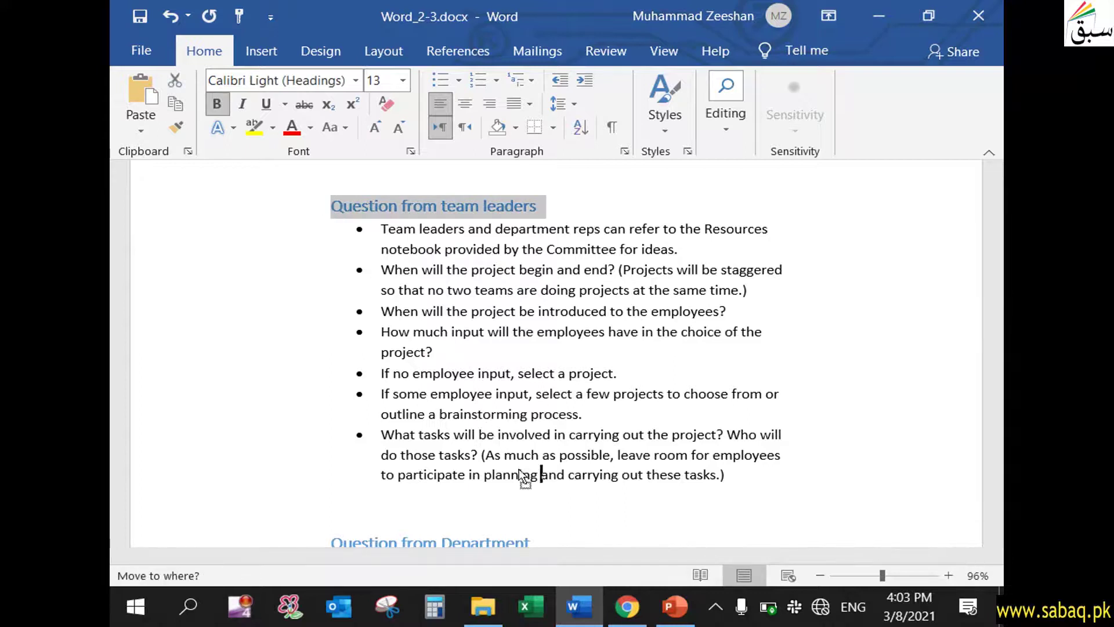
key("Return")
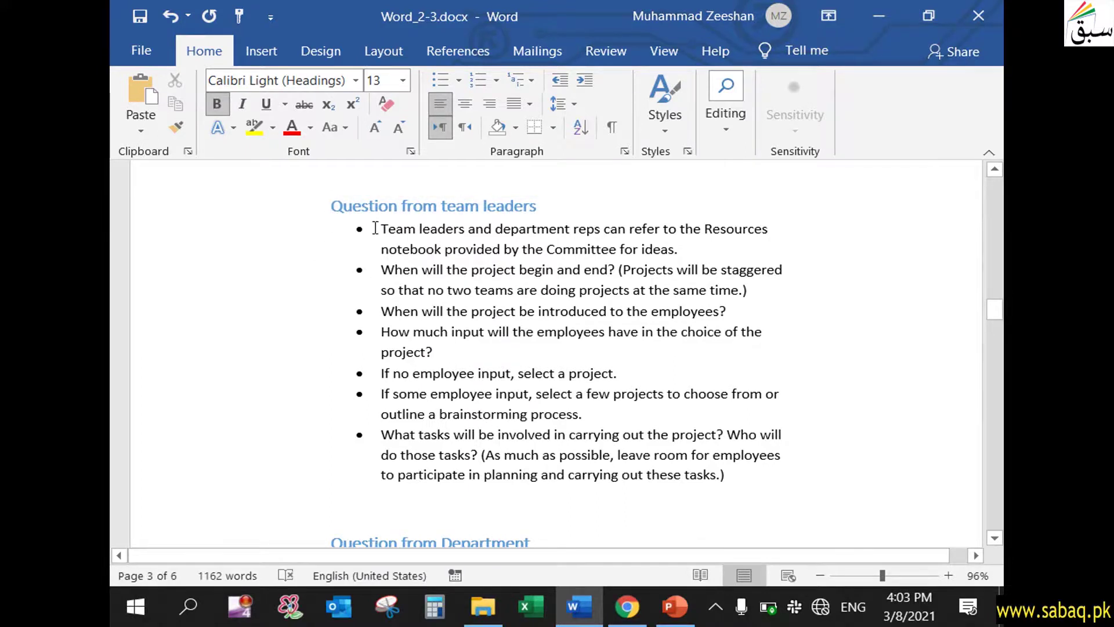
left_click_drag(372, 236, 564, 339)
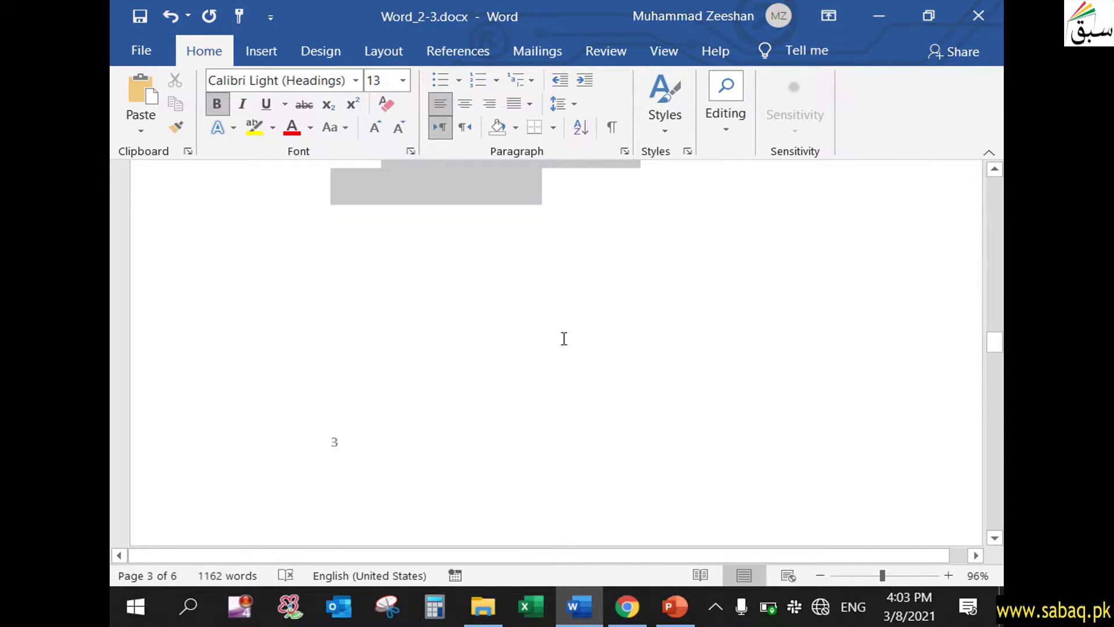
scroll(581, 375, "up", 3)
scroll(580, 374, "up", 5)
scroll(567, 375, "up", 4)
scroll(567, 375, "up", 1)
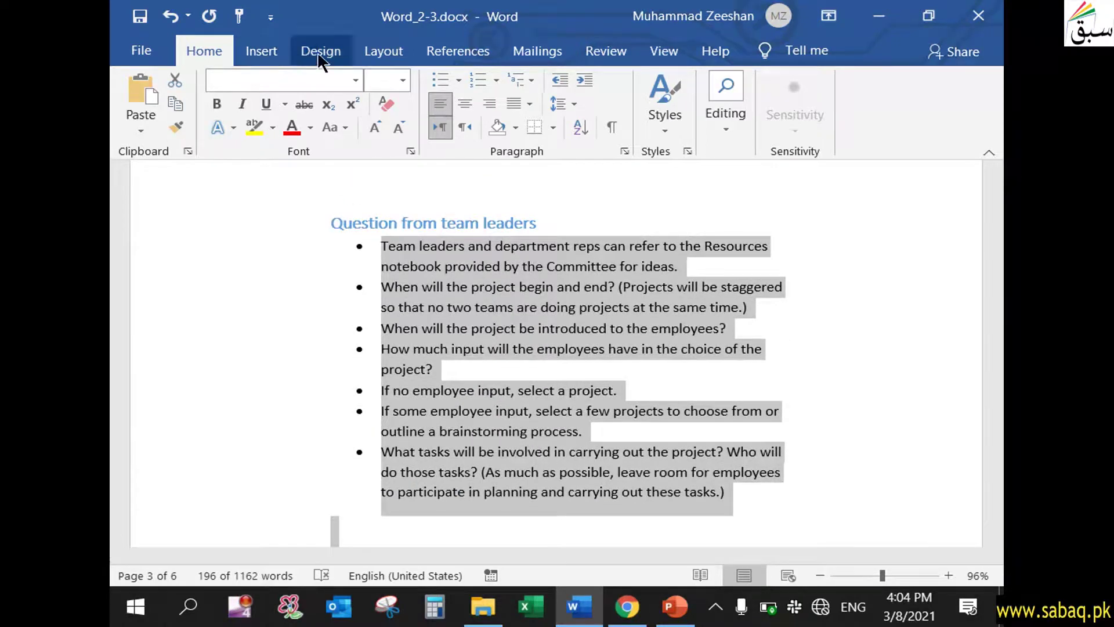
Split the selected lists into two columns, check the result, and return to the task slides
left_click(375, 51)
left_click(243, 125)
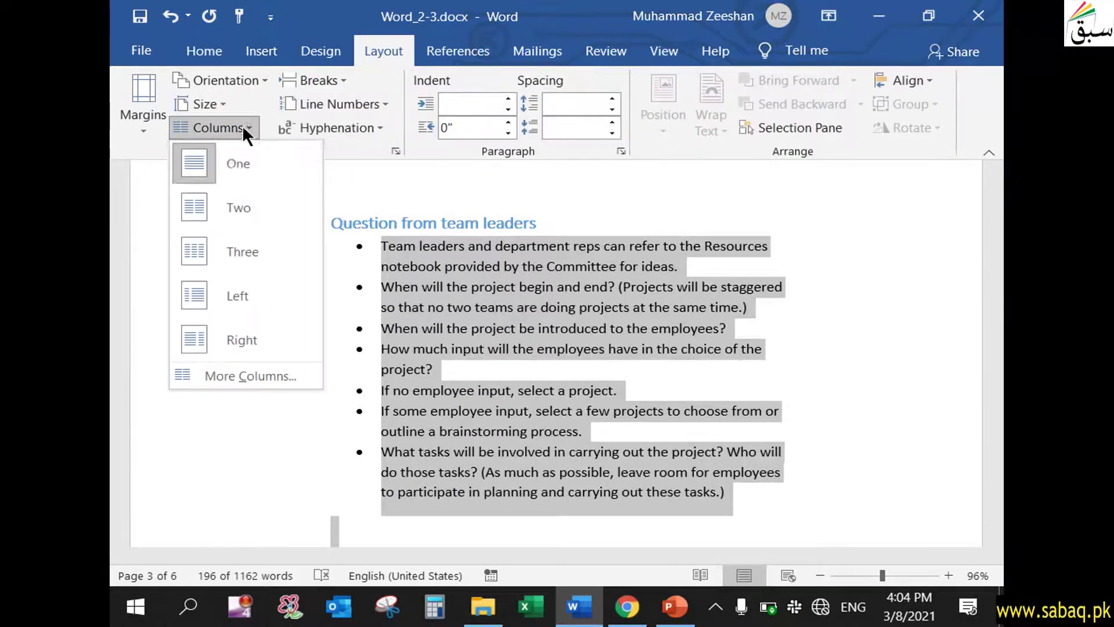
left_click(243, 209)
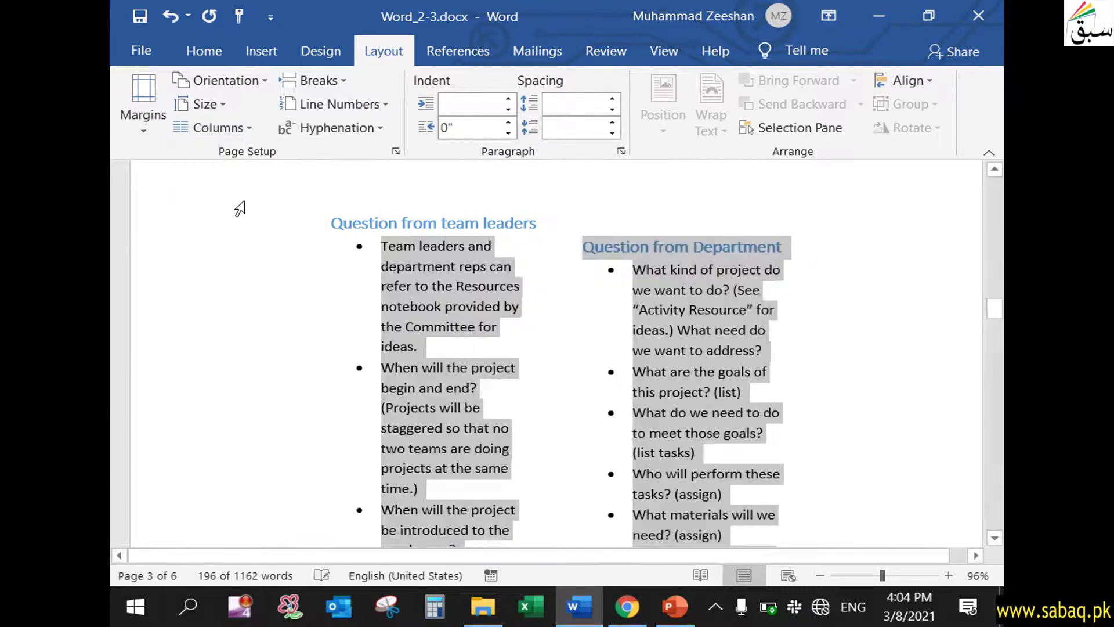
left_click(342, 348)
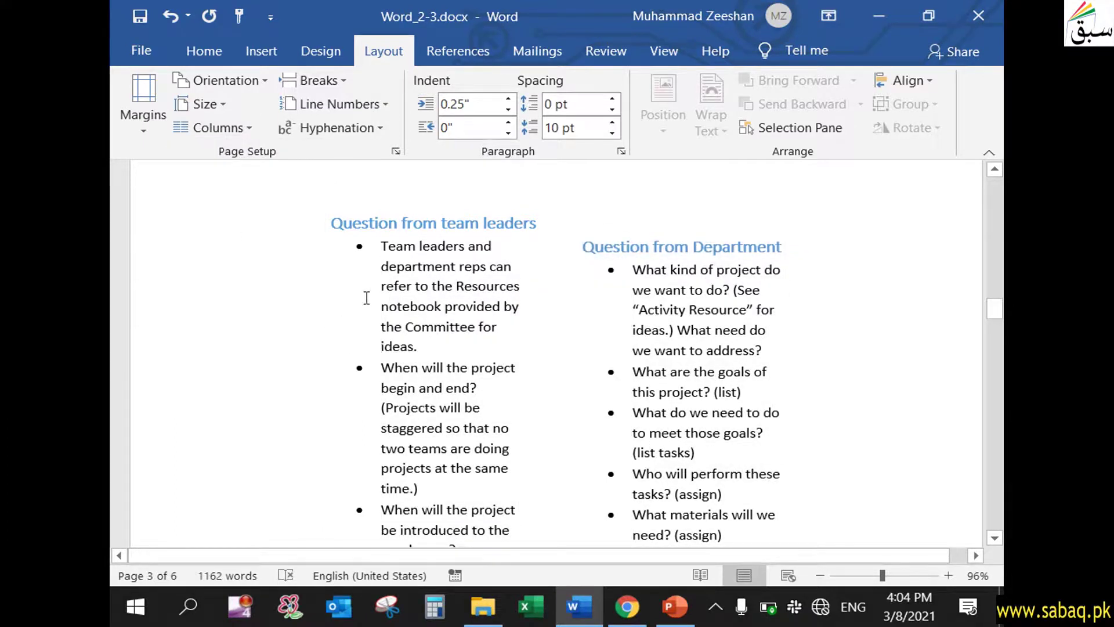
scroll(430, 268, "down", 1)
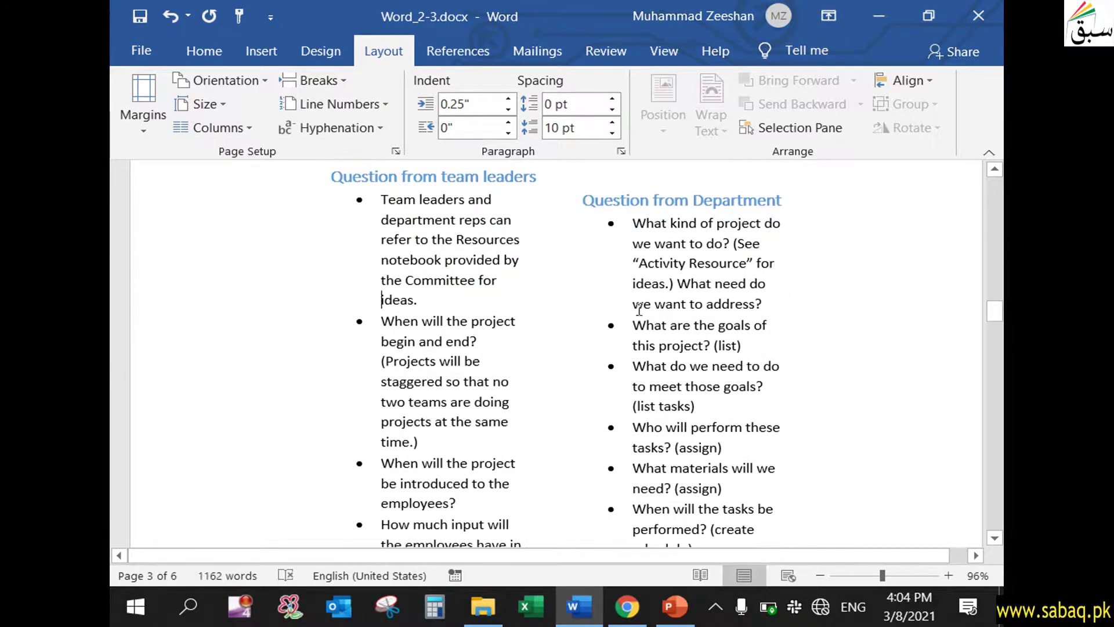
scroll(696, 344, "down", 2)
scroll(693, 349, "down", 3)
scroll(690, 354, "down", 2)
scroll(688, 362, "down", 2)
scroll(682, 390, "up", 6)
scroll(676, 397, "up", 1)
scroll(670, 406, "up", 5)
key("alt+Tab")
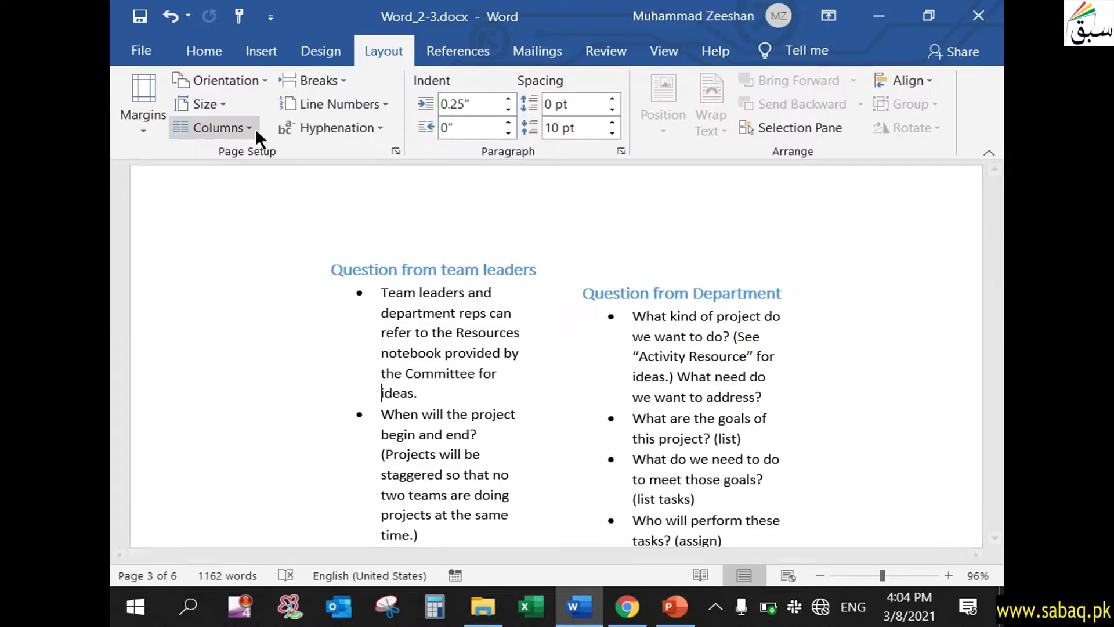
In More Columns, add a line between, set spacing to 0.3", and keep equal column width
left_click(251, 128)
left_click(271, 377)
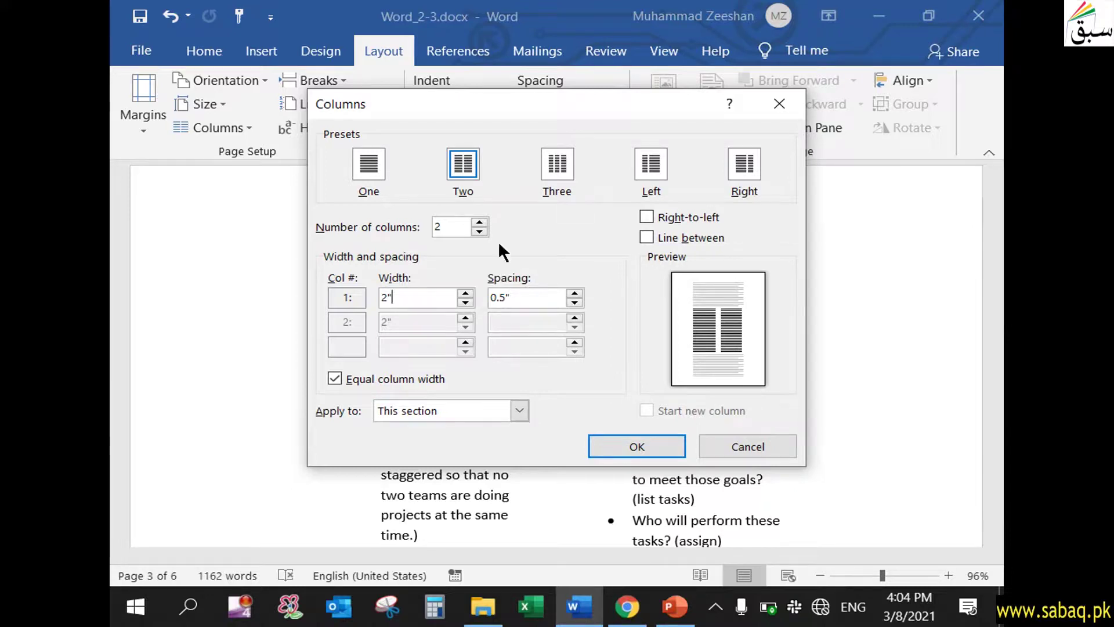
left_click(651, 236)
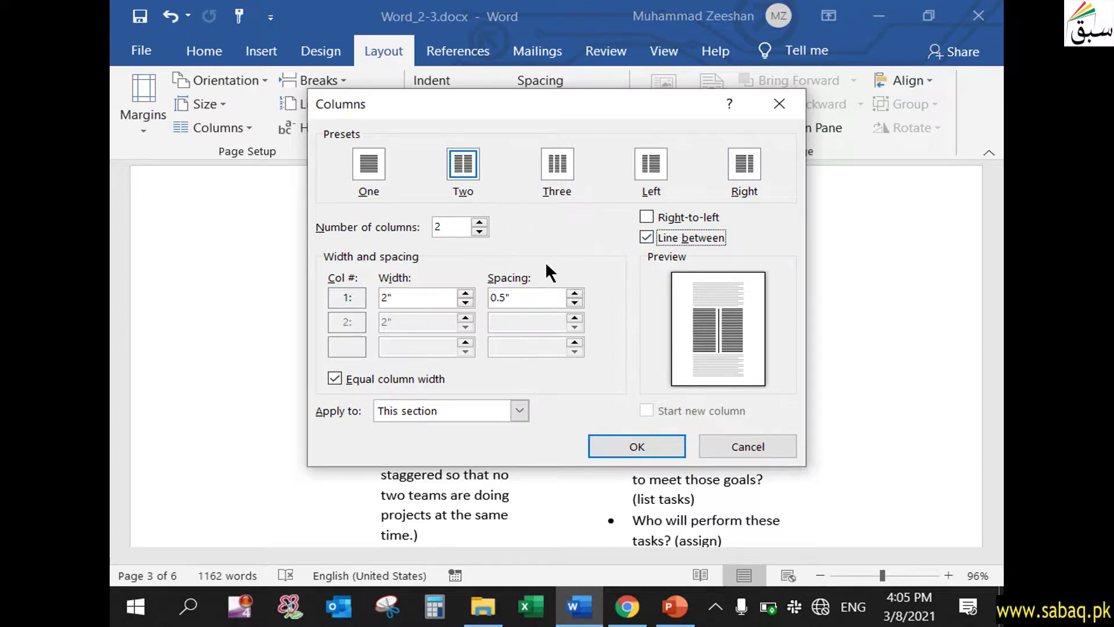
left_click(676, 610)
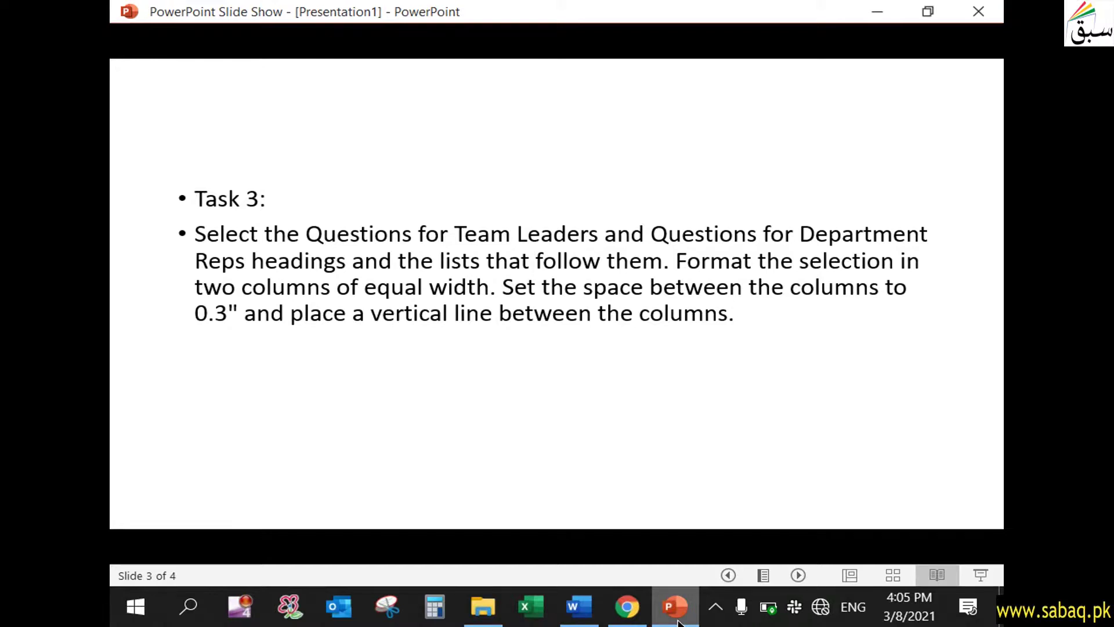
left_click(579, 606)
left_click(506, 298)
key("BackSpace")
key("BackSpace")
type("3")
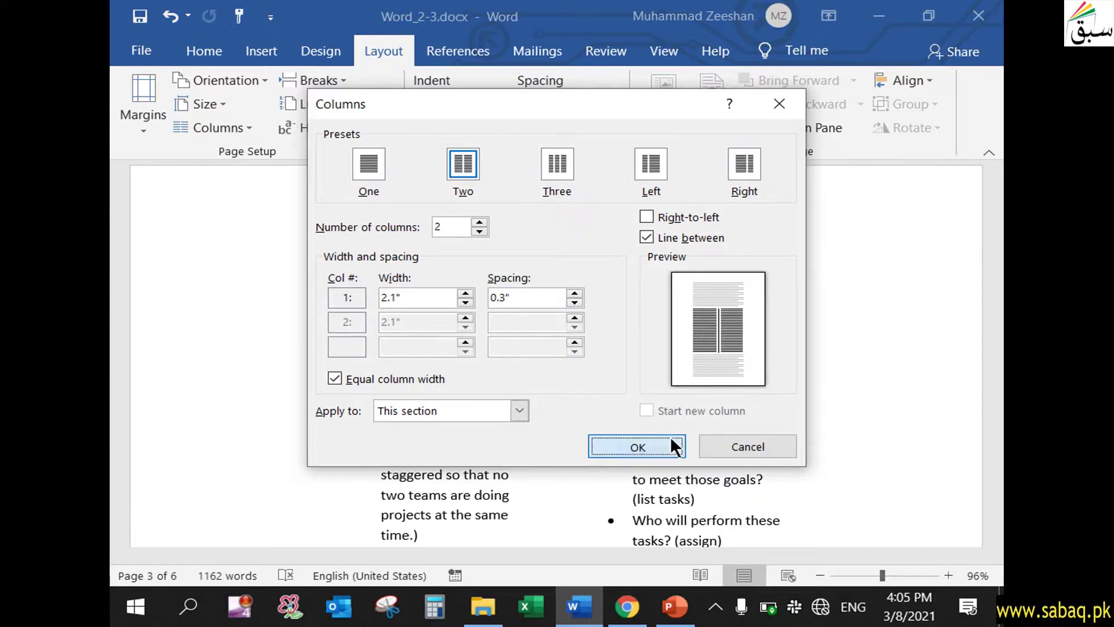
left_click(668, 444)
Review the divided question columns, then go back to the task slides
scroll(552, 417, "down", 1)
scroll(552, 417, "down", 2)
scroll(554, 417, "down", 1)
scroll(555, 417, "up", 2)
scroll(554, 419, "up", 2)
scroll(553, 422, "up", 2)
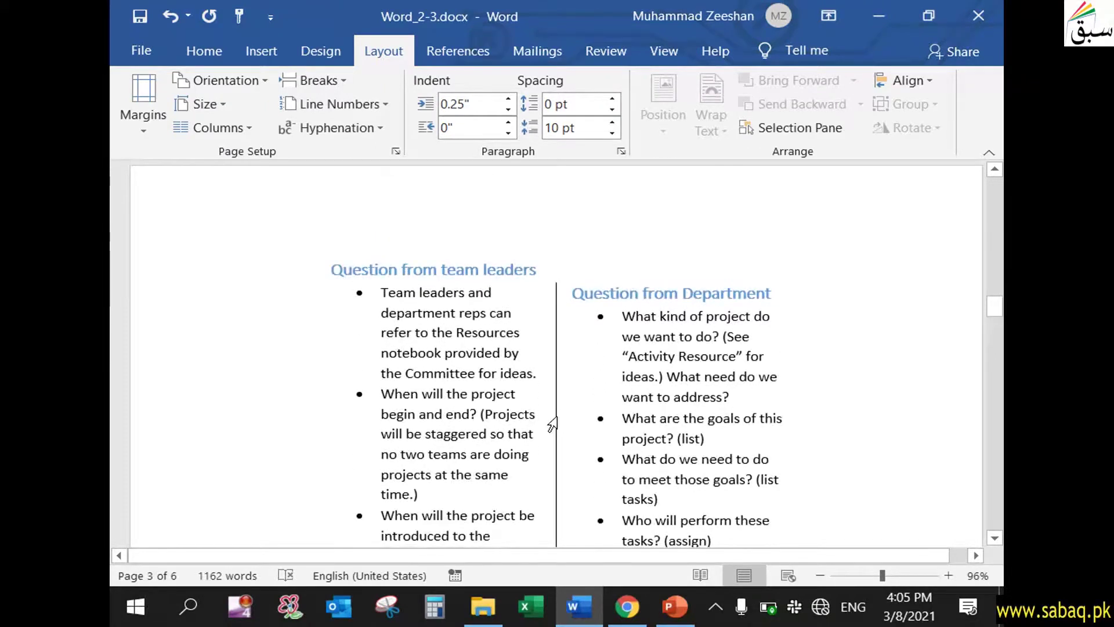
key("alt+Tab")
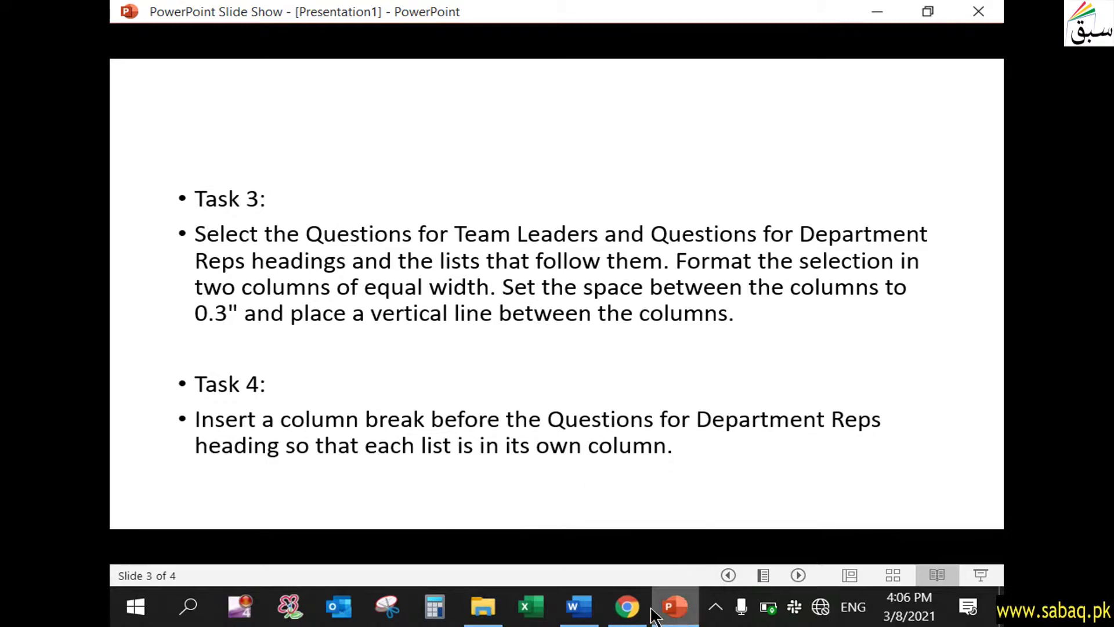
left_click(579, 607)
scroll(488, 483, "down", 5)
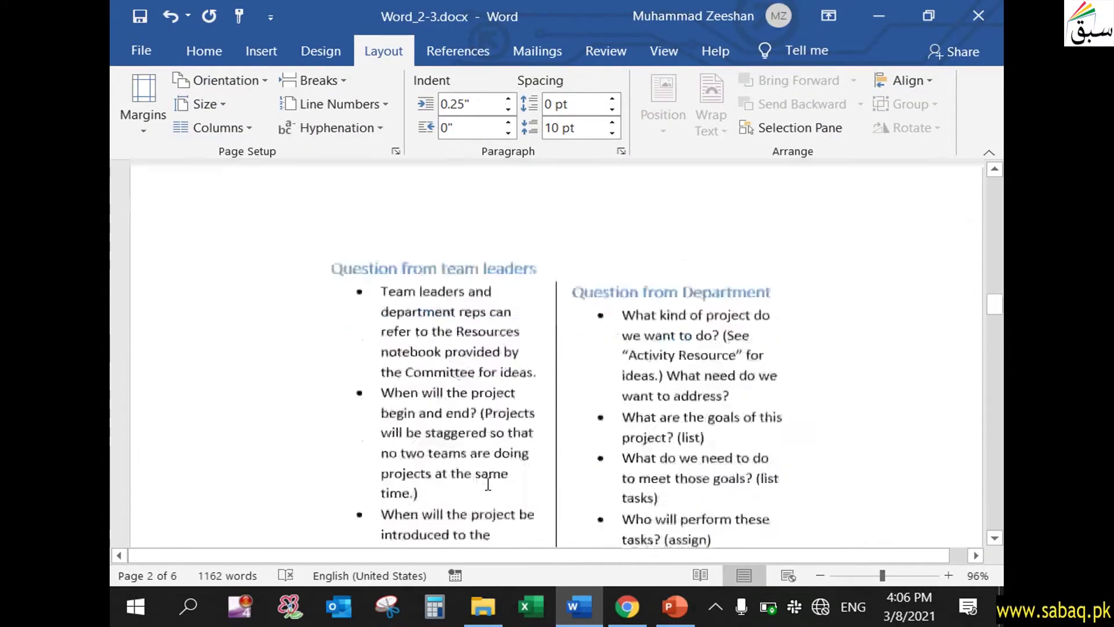
scroll(492, 477, "up", 2)
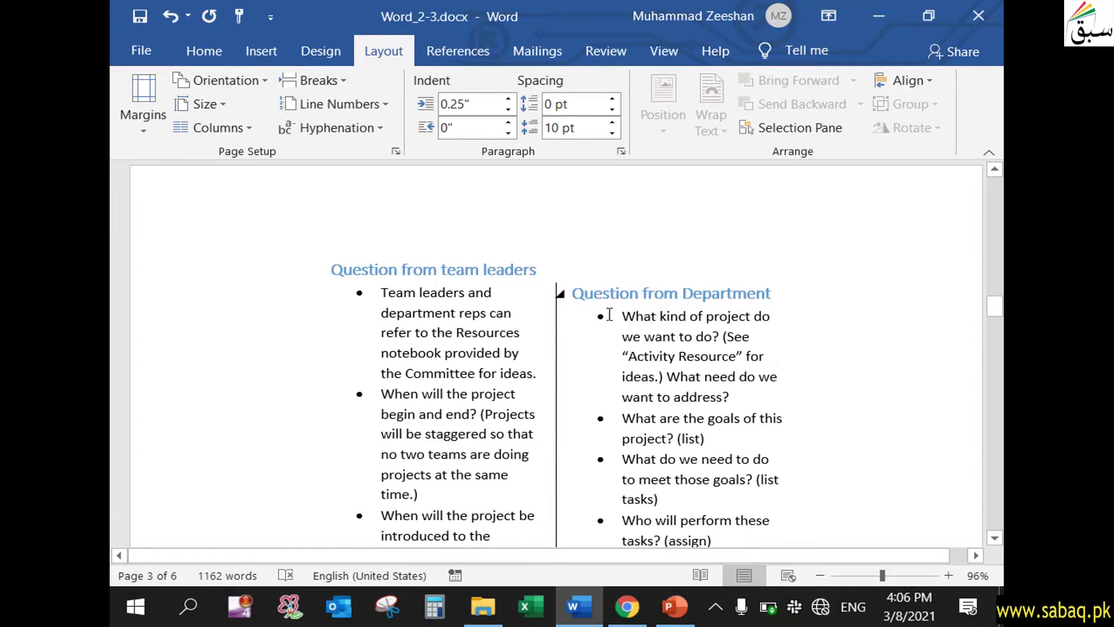
left_click(675, 606)
left_click(665, 471)
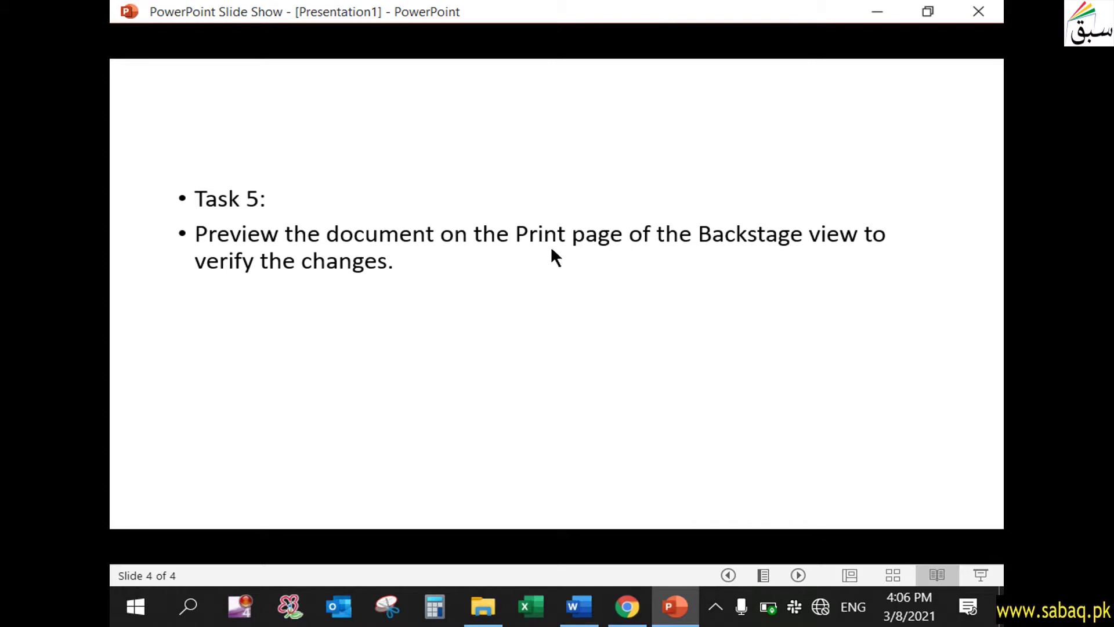
left_click(579, 606)
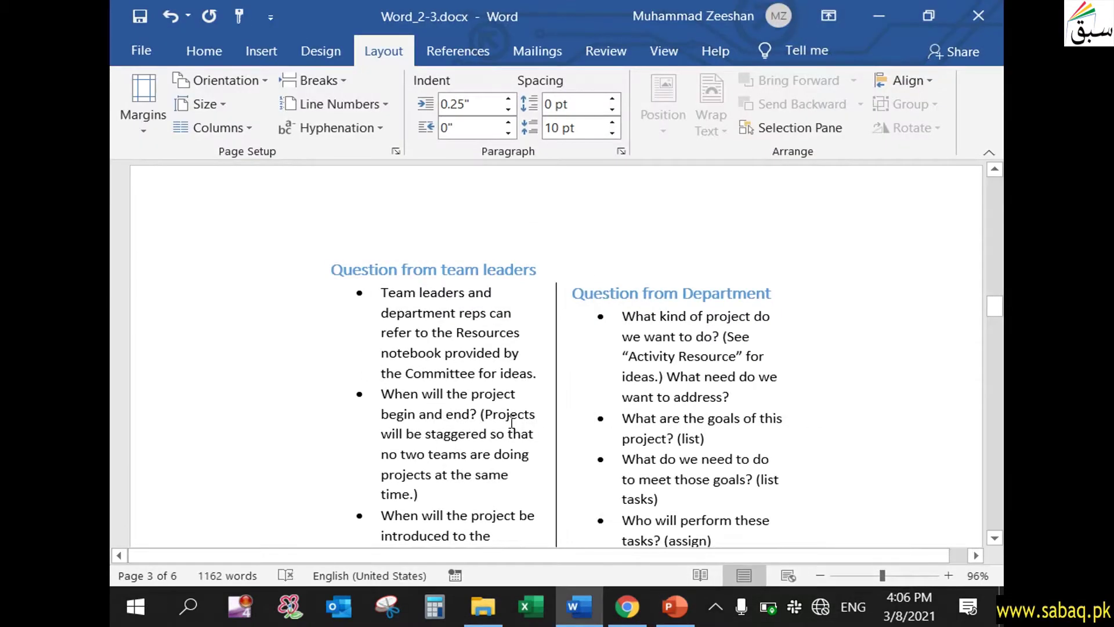
Preview all six pages in the print preview, then return to the Task 5 slide
left_click(142, 51)
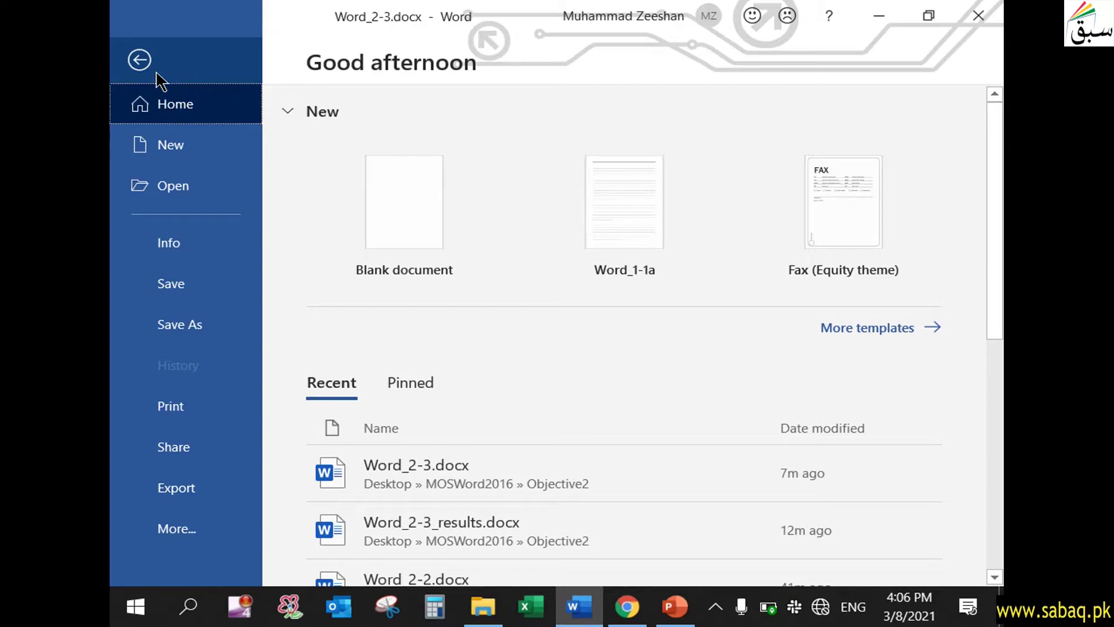
left_click(213, 411)
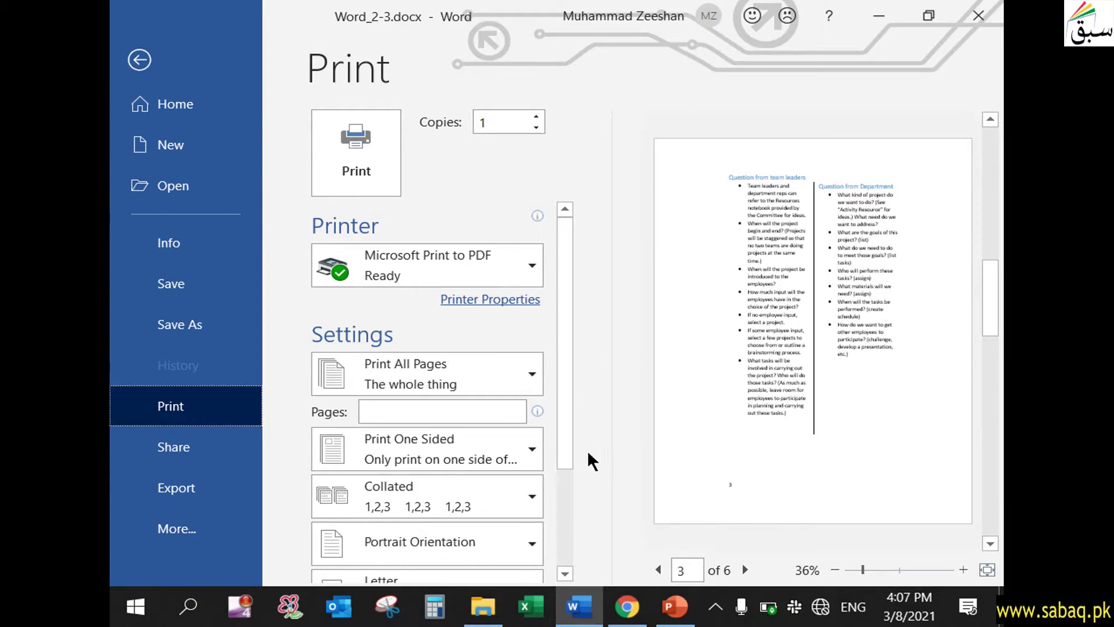
left_click(658, 569)
left_click(658, 570)
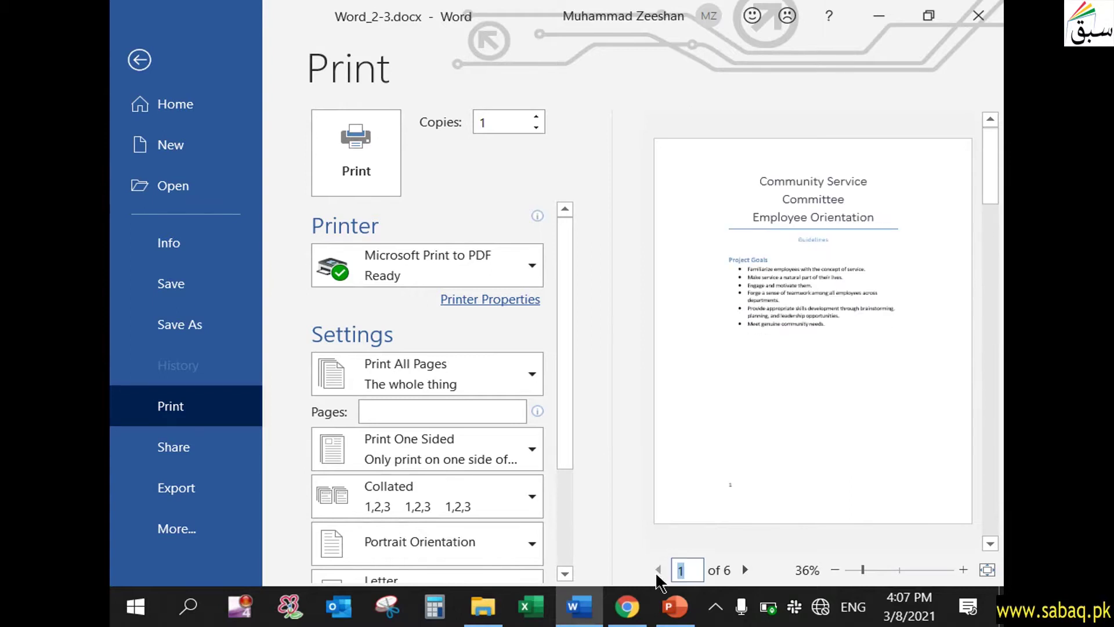
left_click(746, 570)
left_click(747, 570)
left_click(747, 570)
left_click(747, 570)
left_click(747, 570)
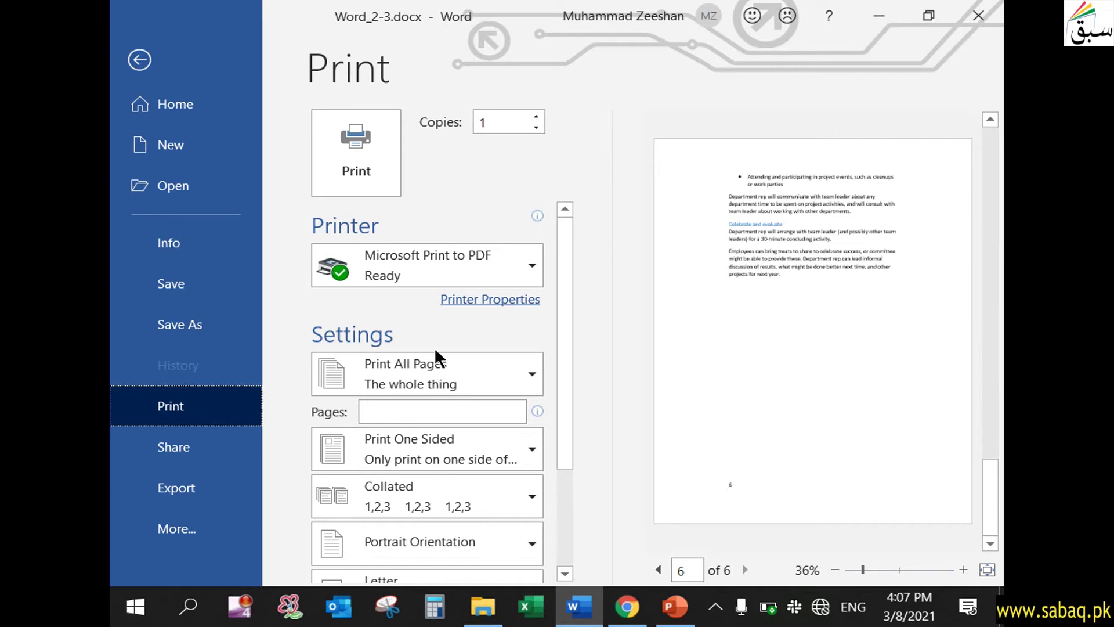
left_click(139, 59)
left_click(675, 607)
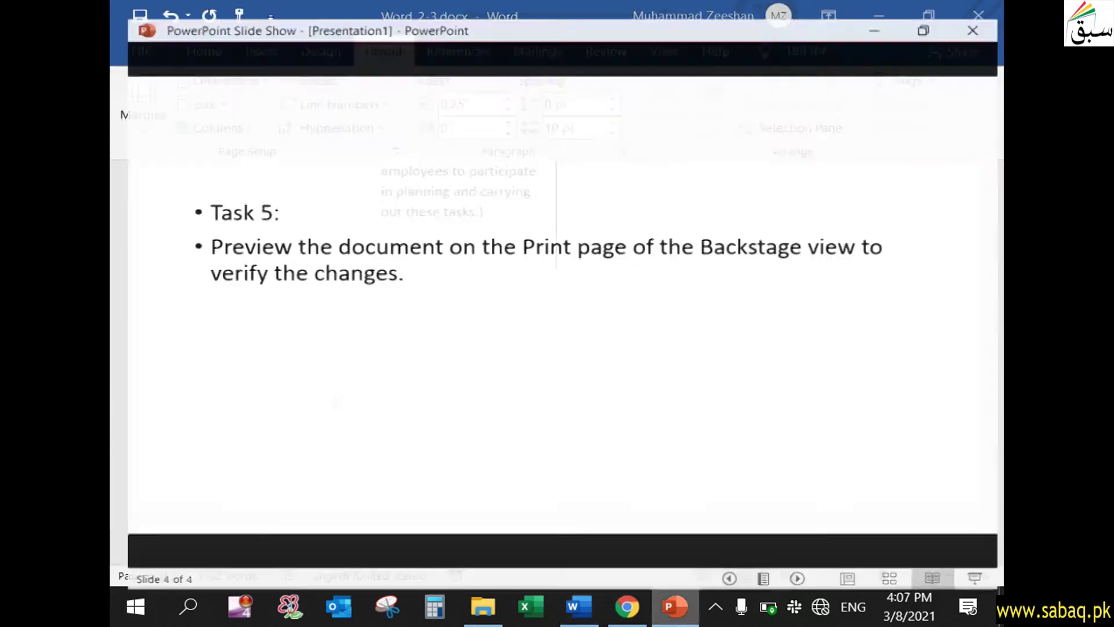
Scroll the slide show back to the Project 1 slide, slide 2 of 4
scroll(639, 472, "up", 1)
scroll(638, 473, "up", 1)
scroll(635, 467, "up", 2)
scroll(635, 467, "up", 2)
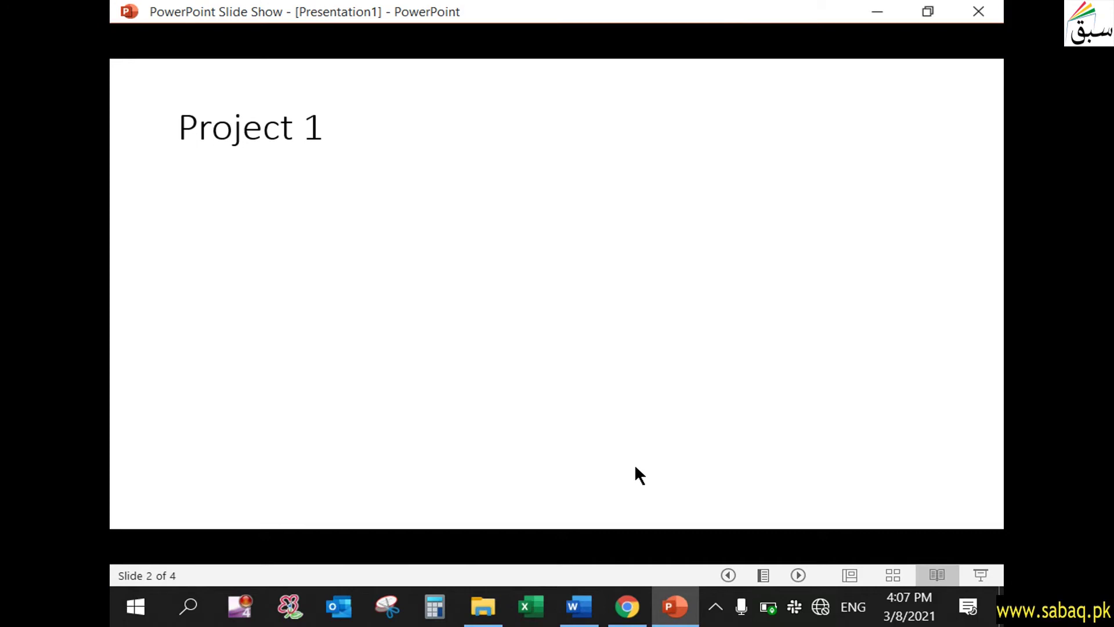
scroll(635, 467, "up", 1)
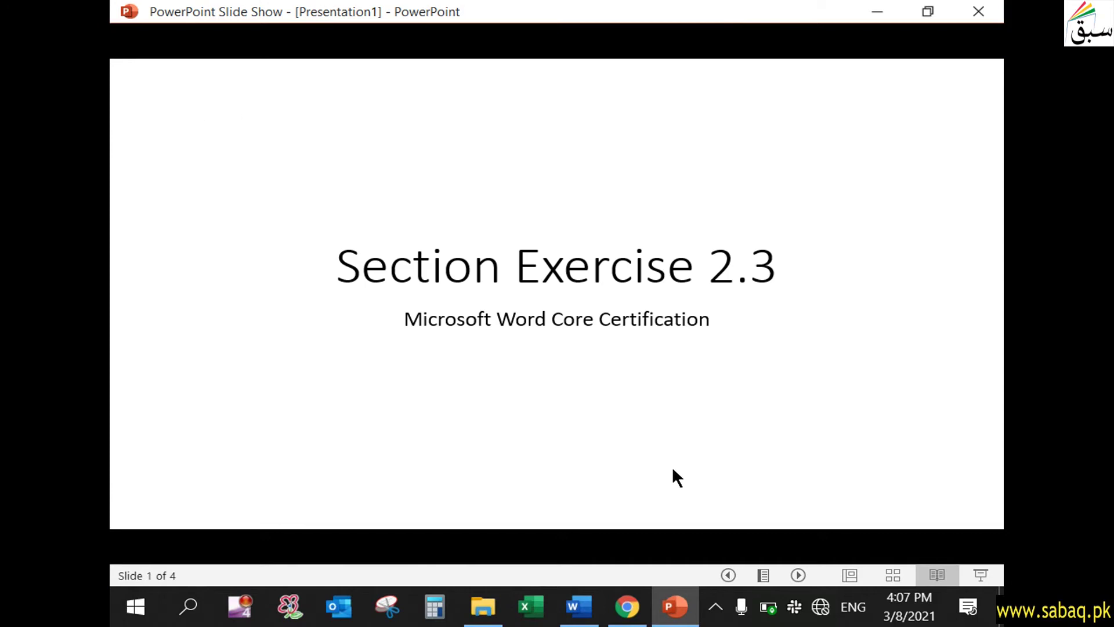